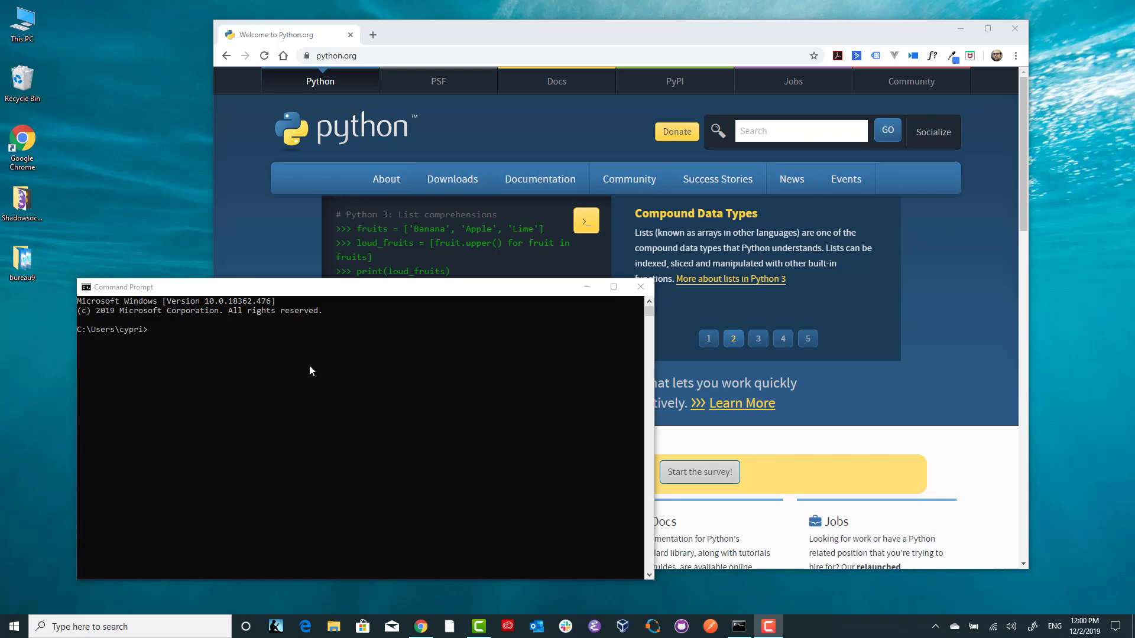
- Confirm python starts Python 2.7.17, exit it, then run python3, which opens the Microsoft Store
click(157, 335)
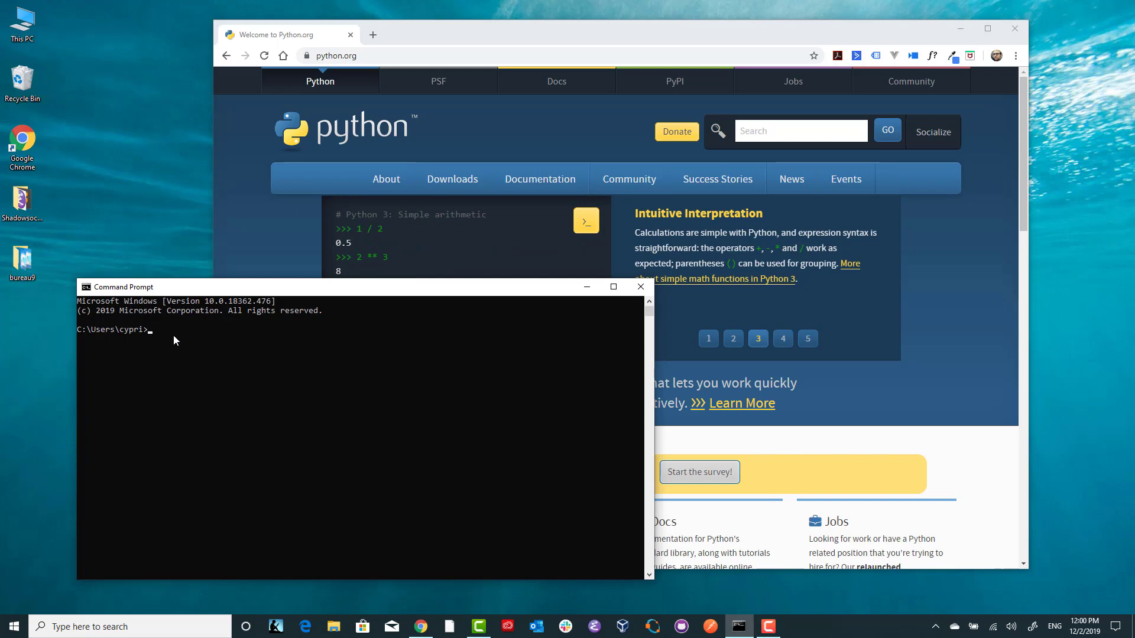
text(python)
key(Return)
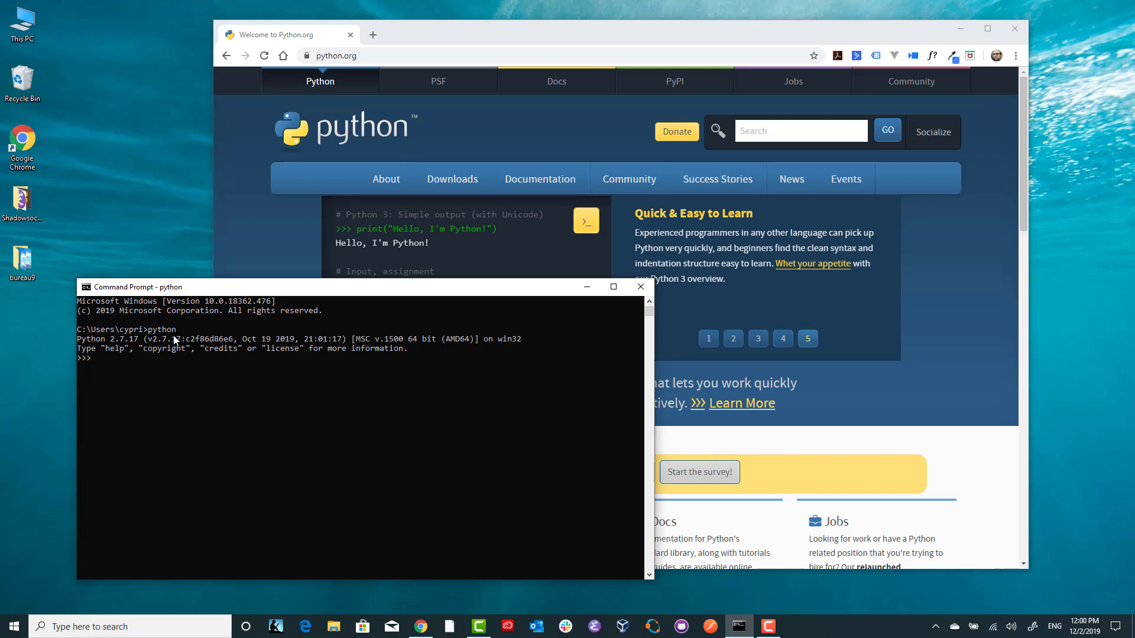
text(exit()
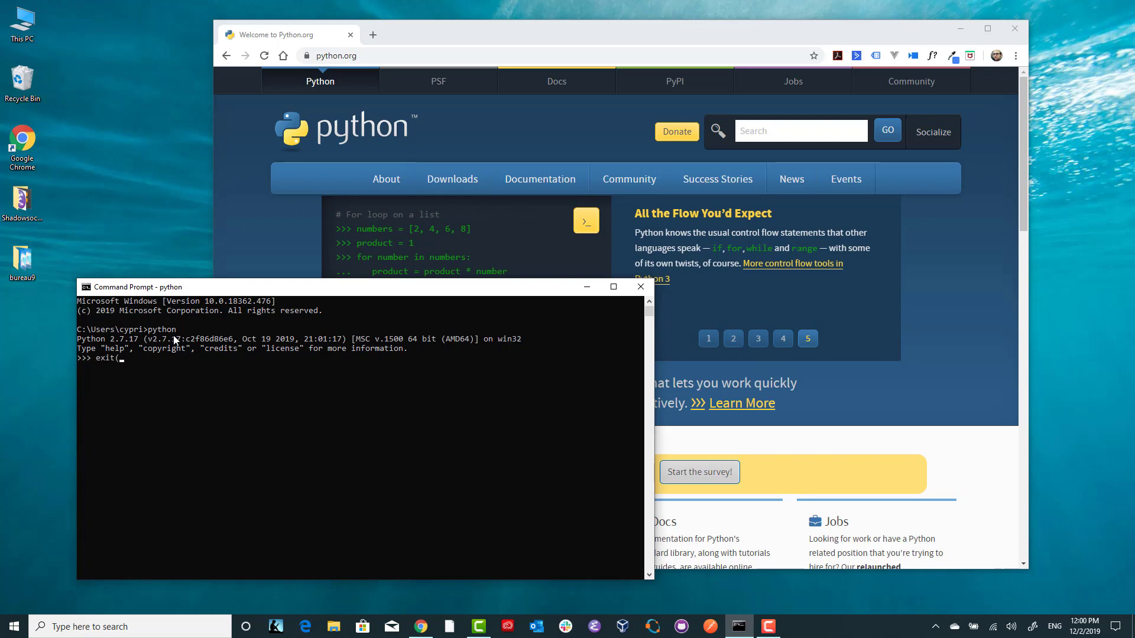
text())
key(Return)
text(python3)
key(Return)
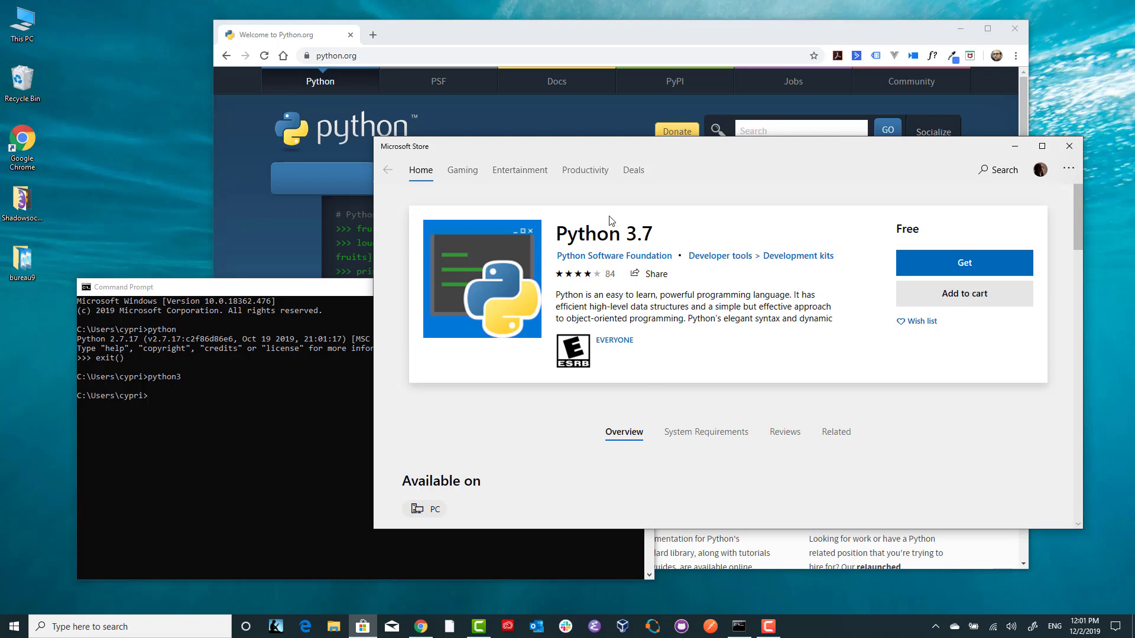
- Close the Microsoft Store, maximize Chrome, and go to python.org's Python Releases for Windows page
click(1071, 147)
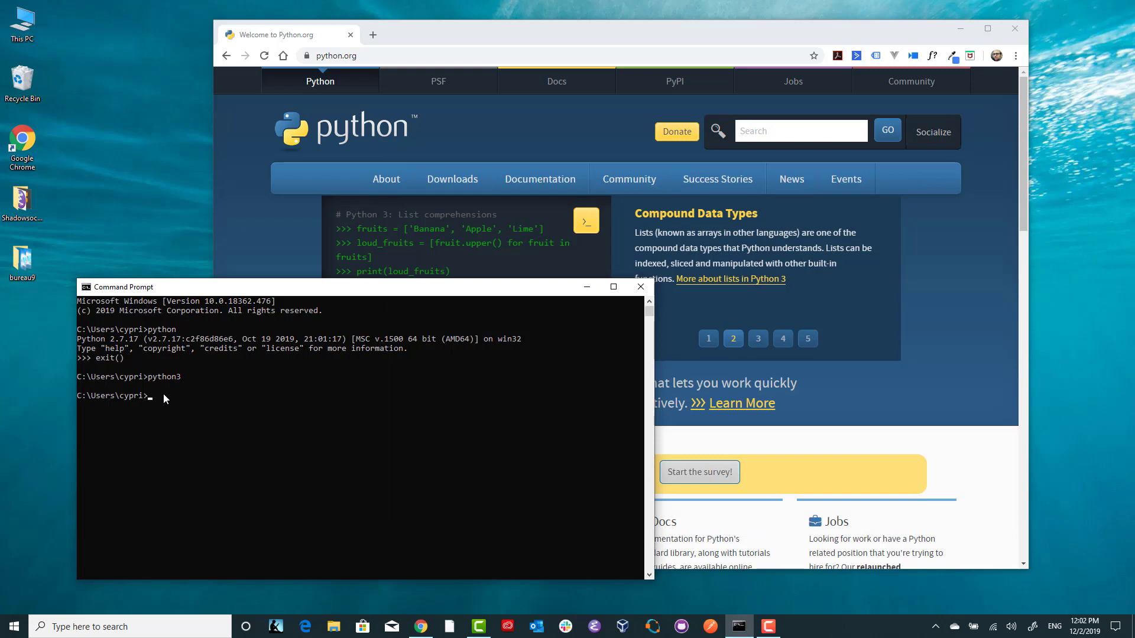
double_click(469, 31)
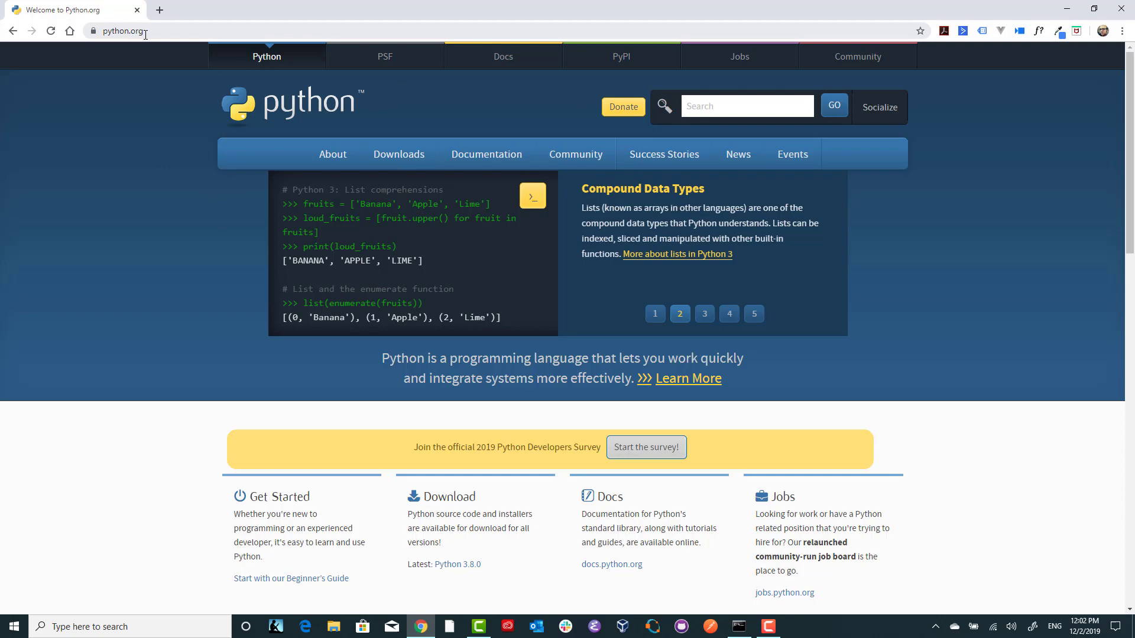
mouse_move(401, 159)
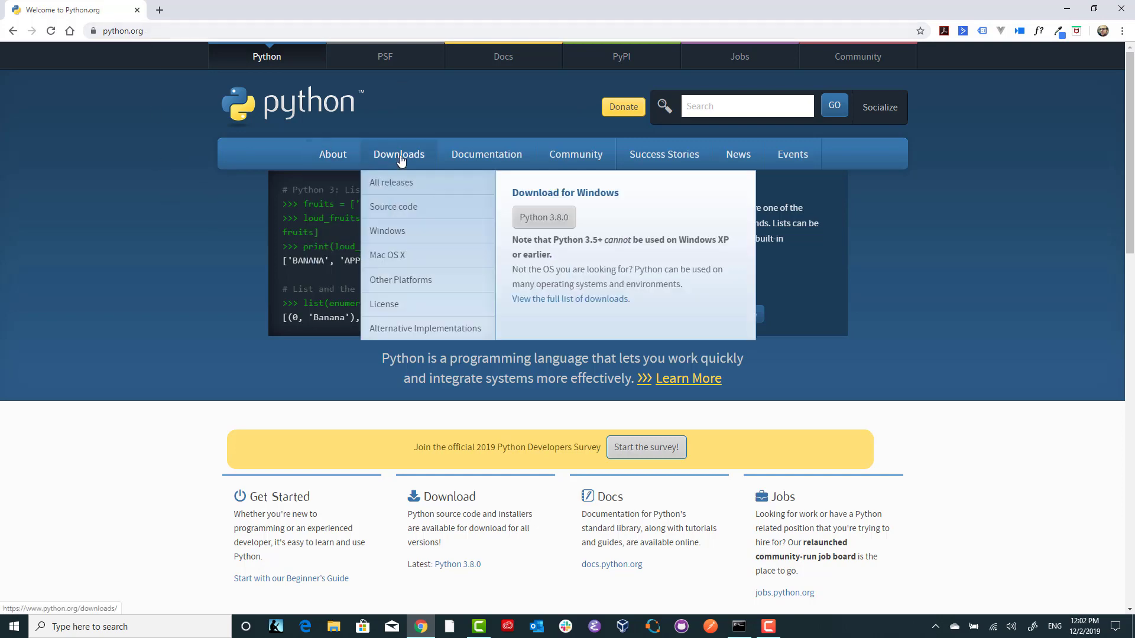
click(402, 235)
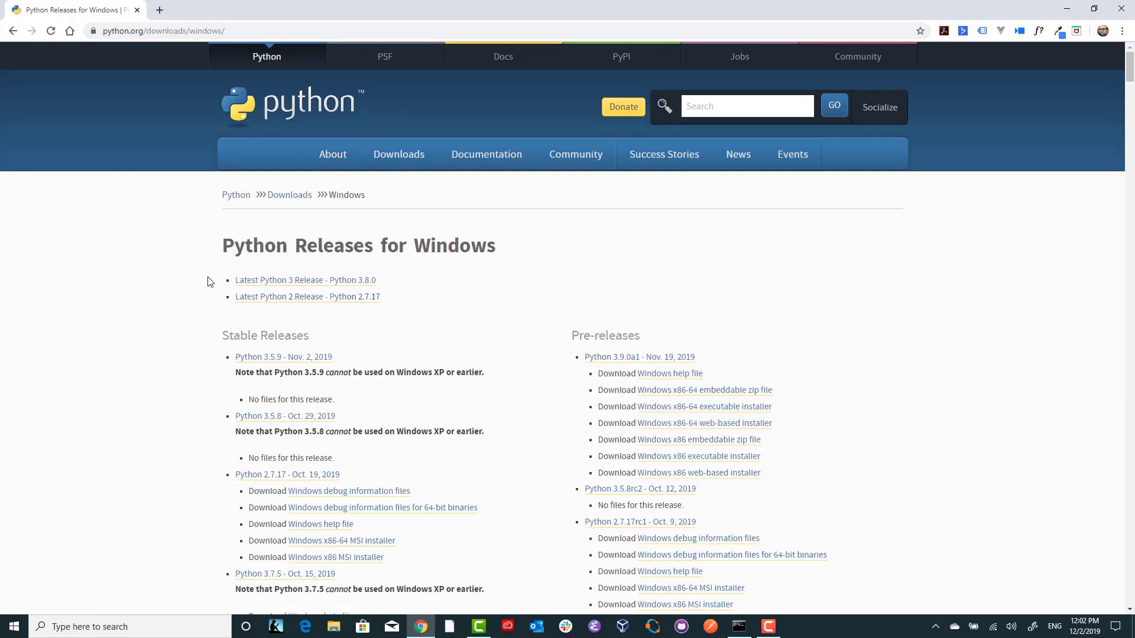
scroll(183, 267, down, 9)
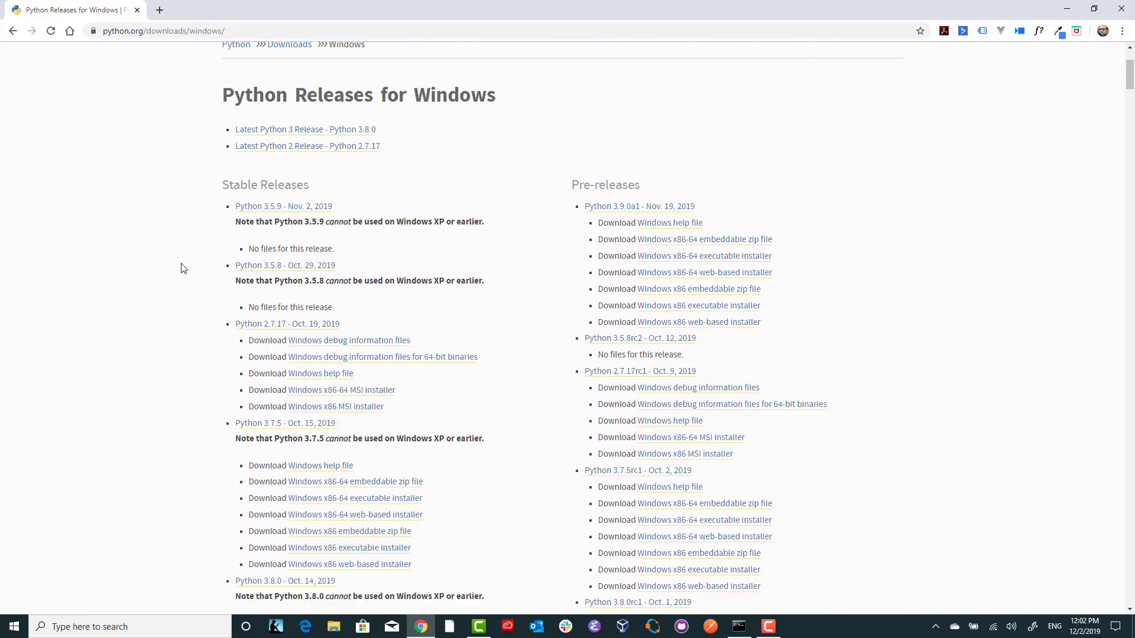
scroll(187, 272, up, 9)
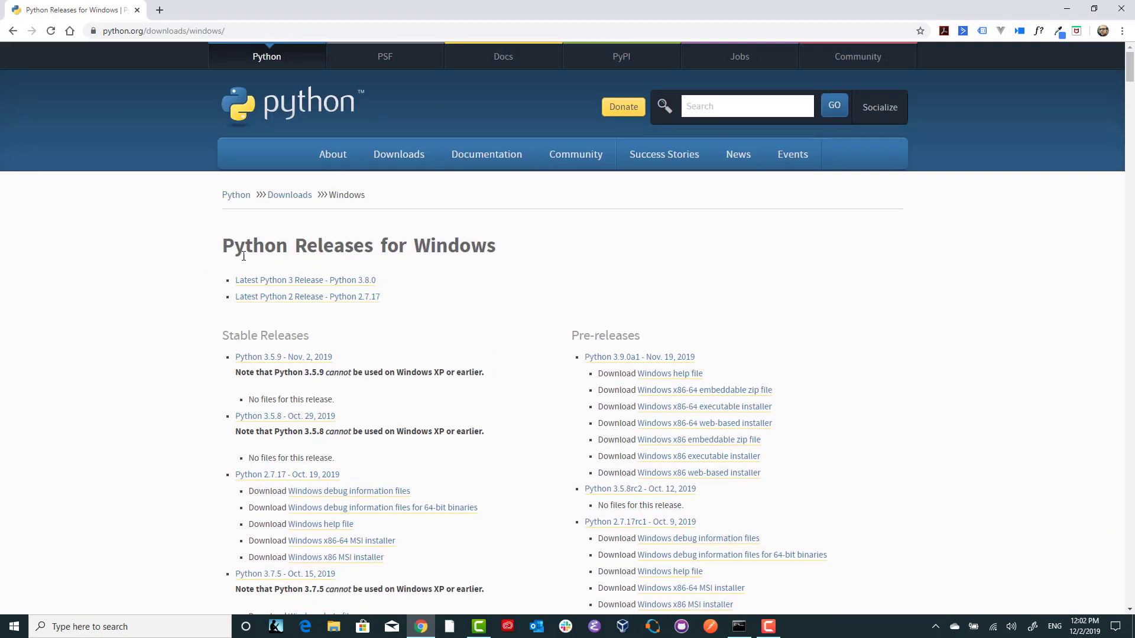
- Open the Python 3.8.0 release page and download its Windows x86-64 executable installer
click(318, 282)
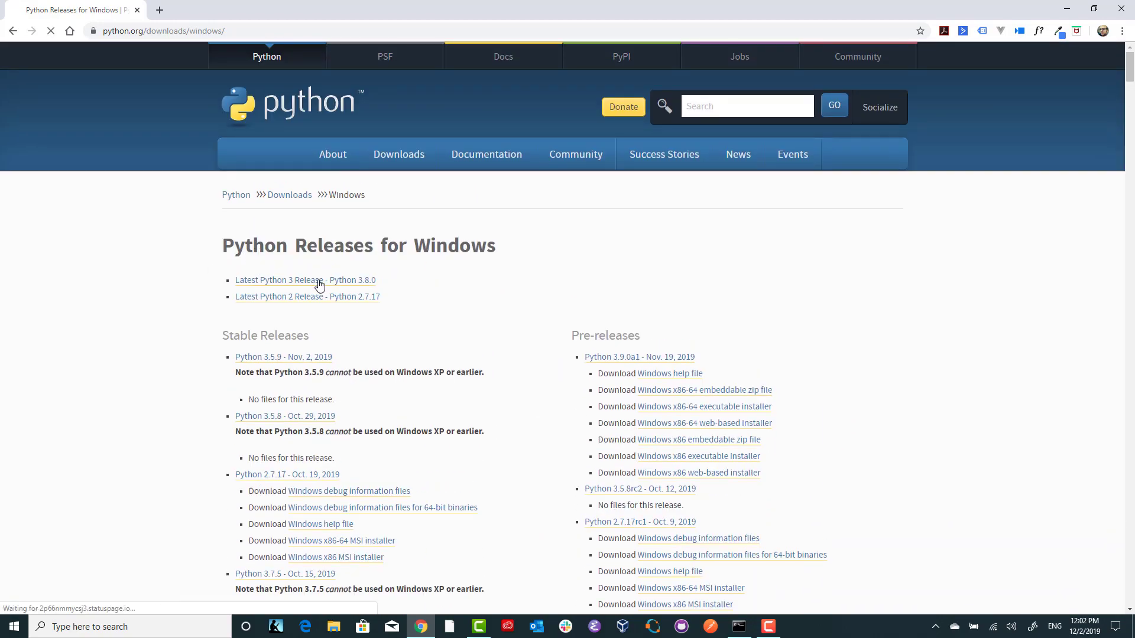
scroll(189, 315, down, 18)
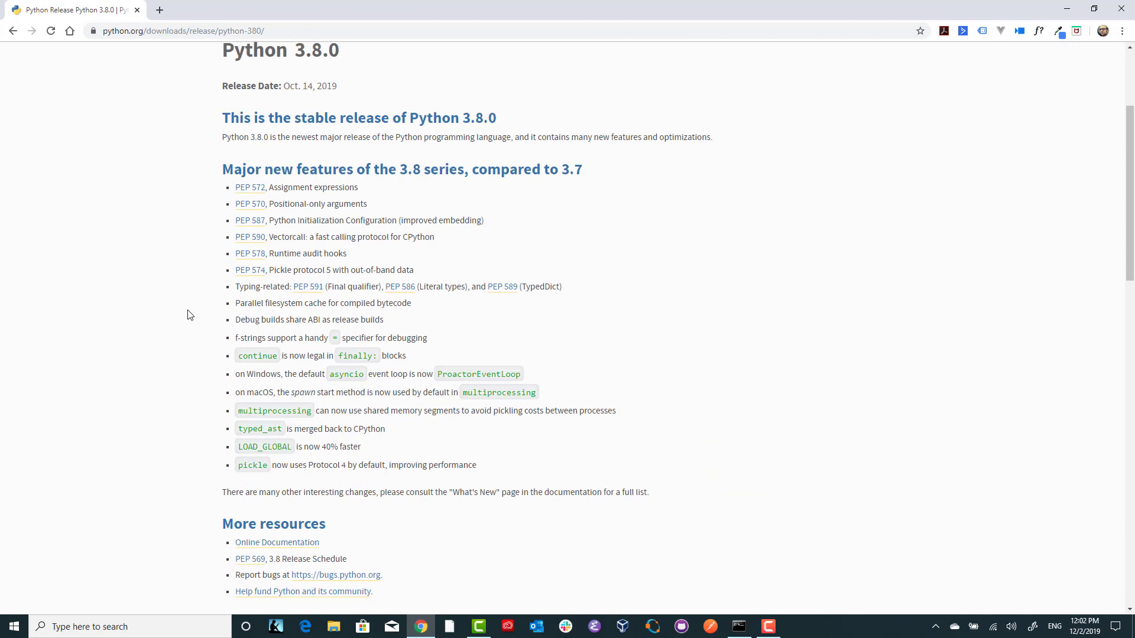
scroll(189, 315, up, 2)
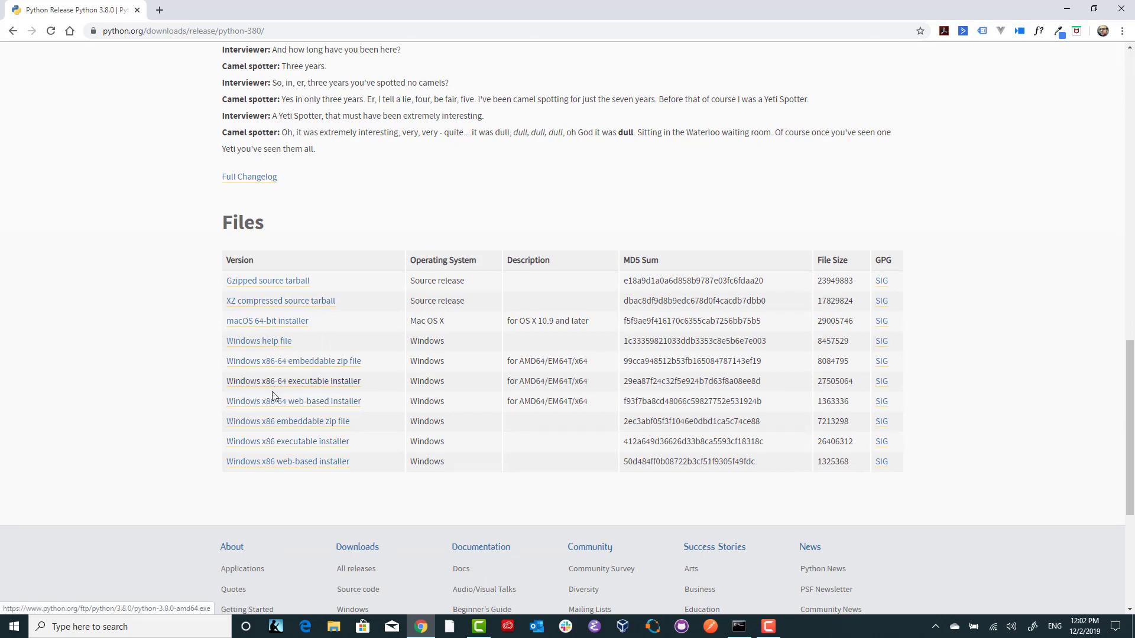
click(312, 404)
click(281, 384)
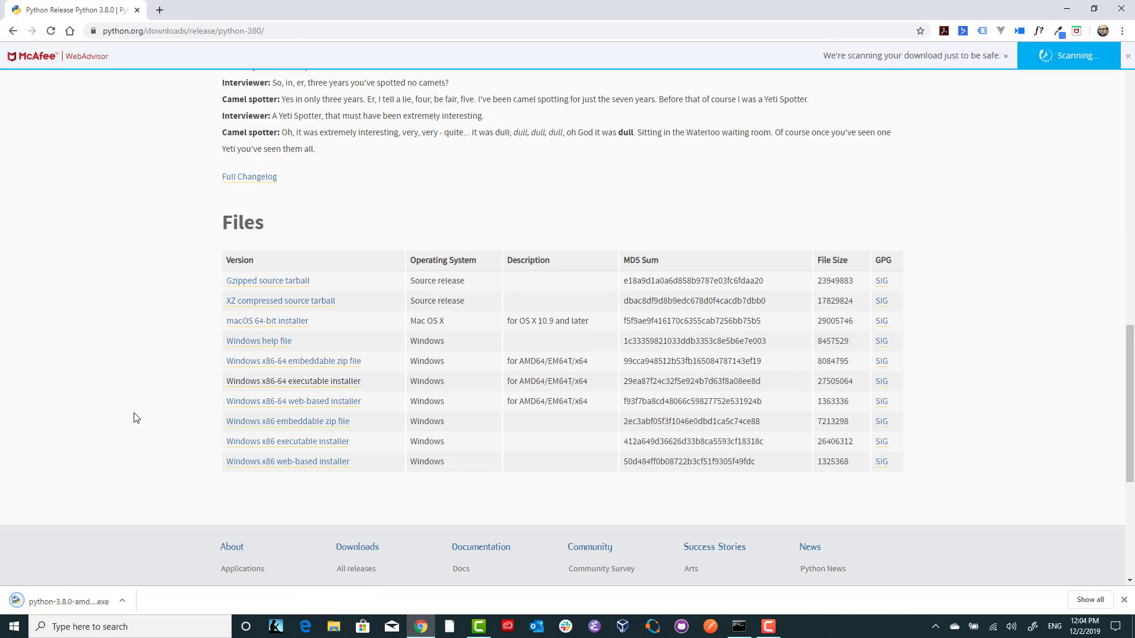
- Run the downloaded installer, install Python 3.8.0 via Install Now, and close the success message
click(93, 596)
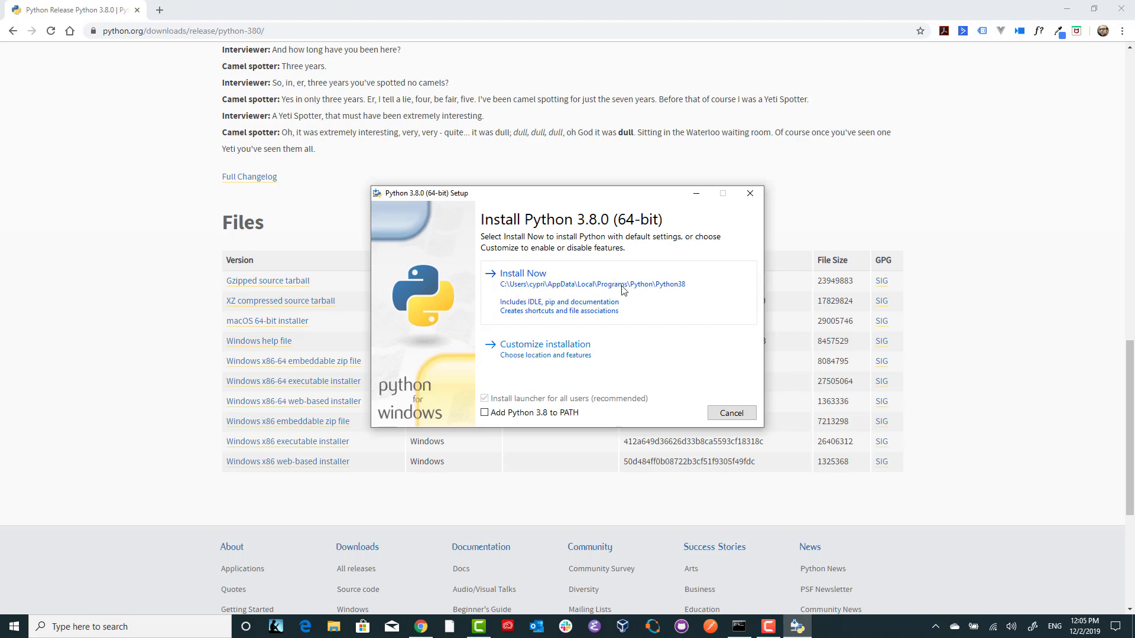
click(530, 299)
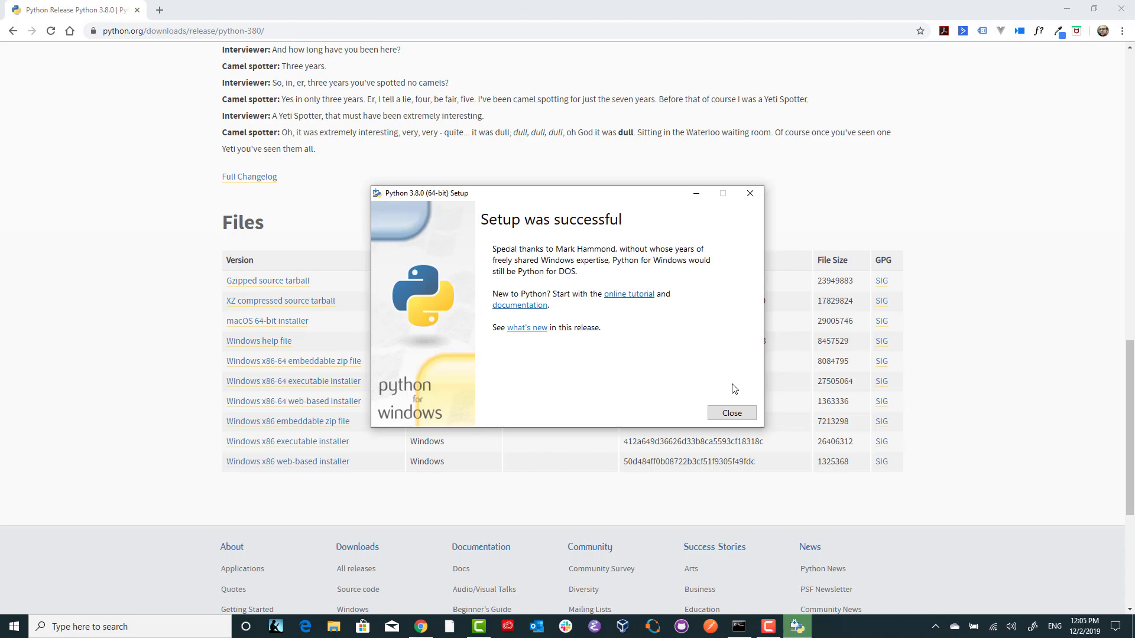
click(730, 413)
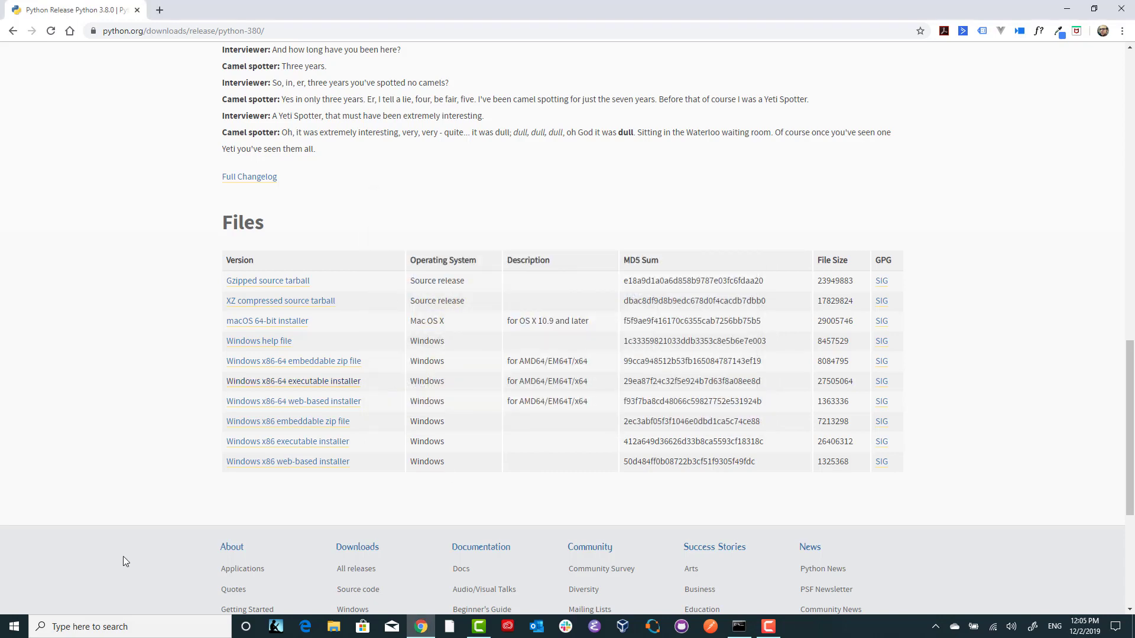
- Open a new Command Prompt, run python3 again, and close the Microsoft Store window it opens
click(72, 628)
text(cmd)
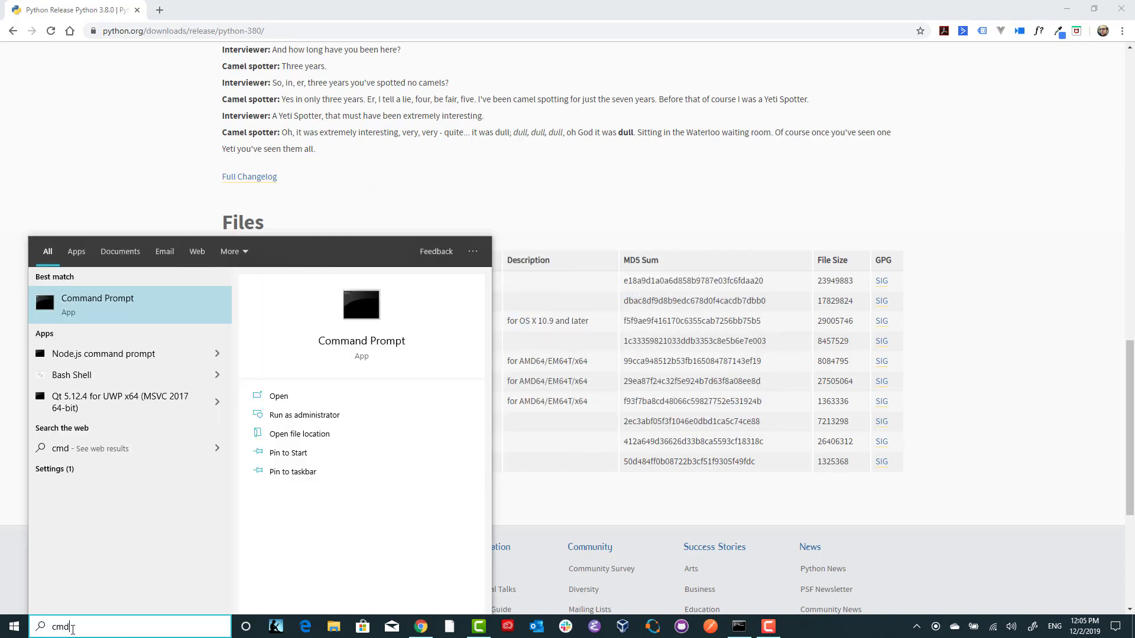
key(Return)
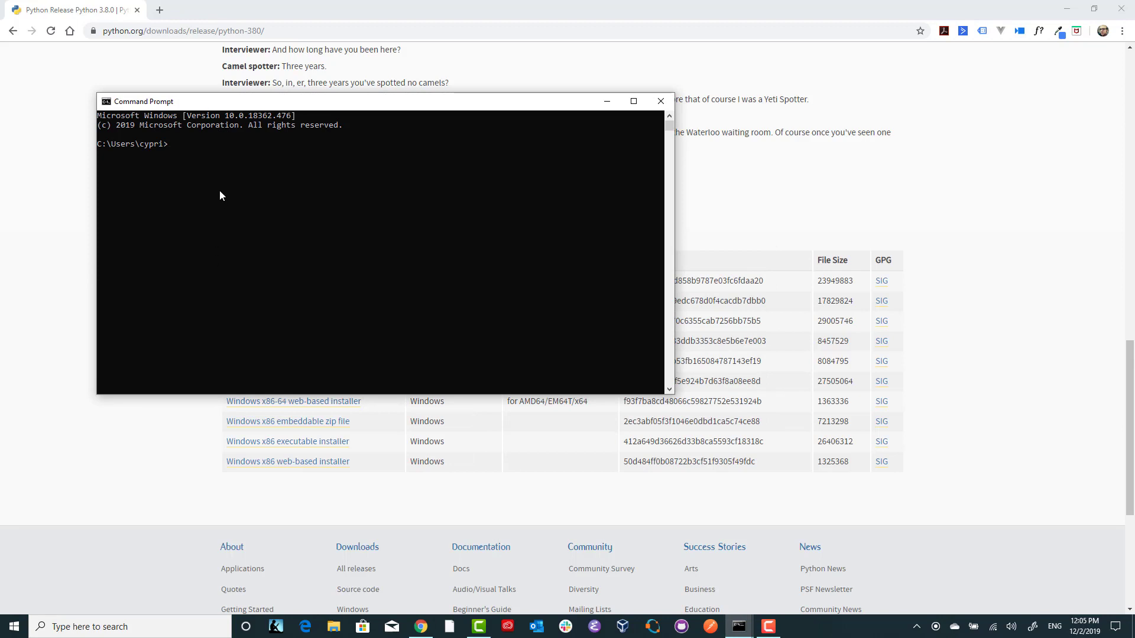
text(python3)
key(Return)
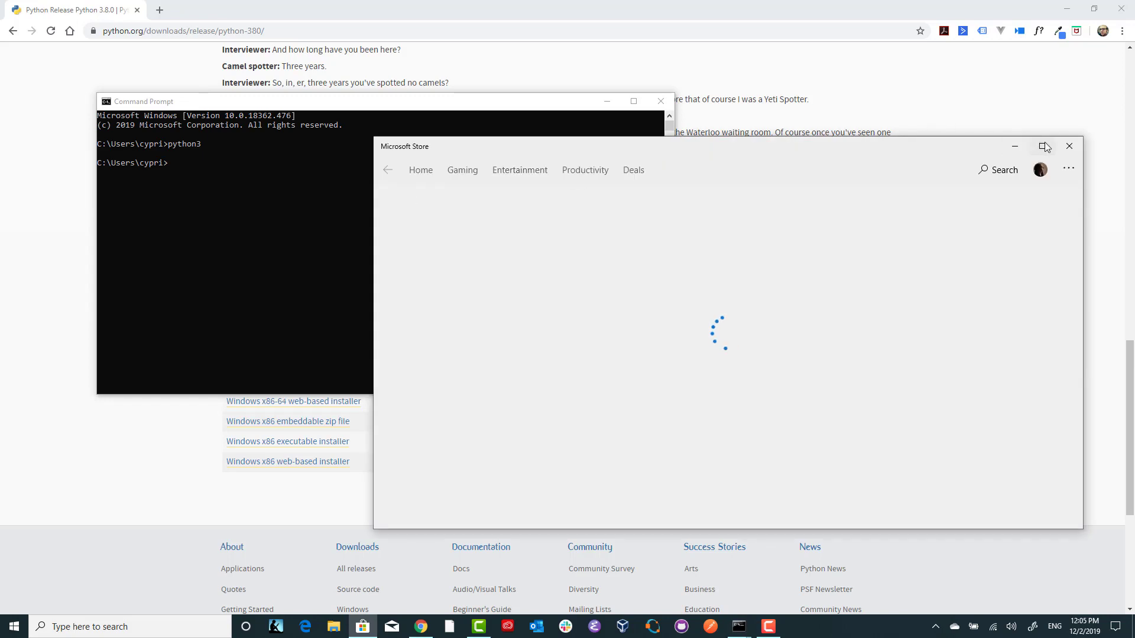
click(1067, 145)
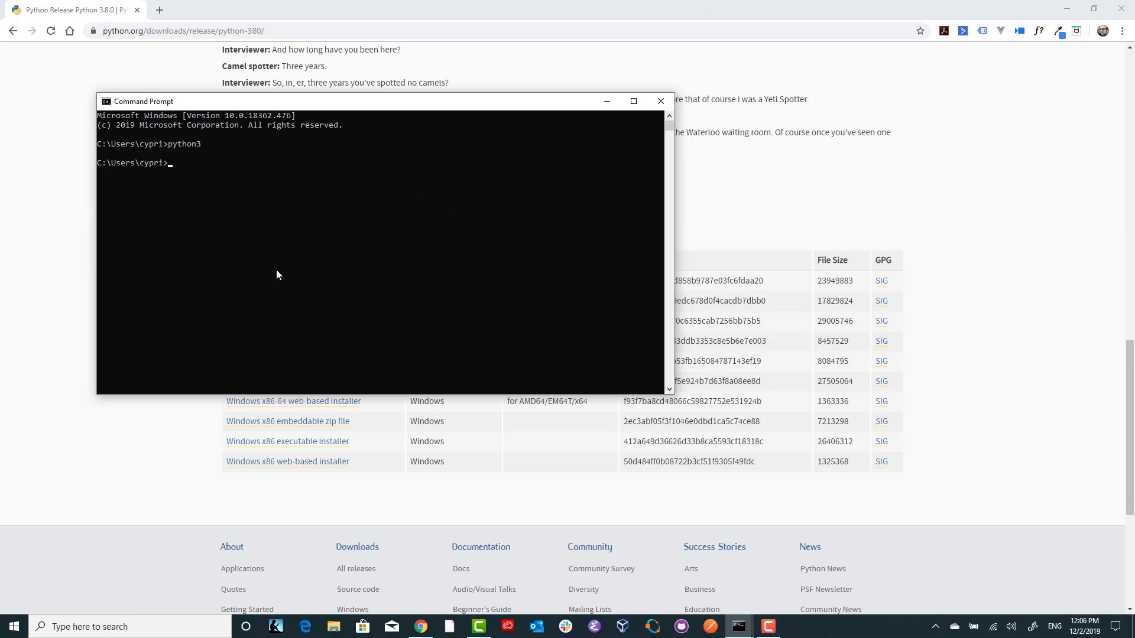
- Launch IDLE for Python 3.8 64-bit and move its shell window toward the screen centre
click(112, 627)
text(idle)
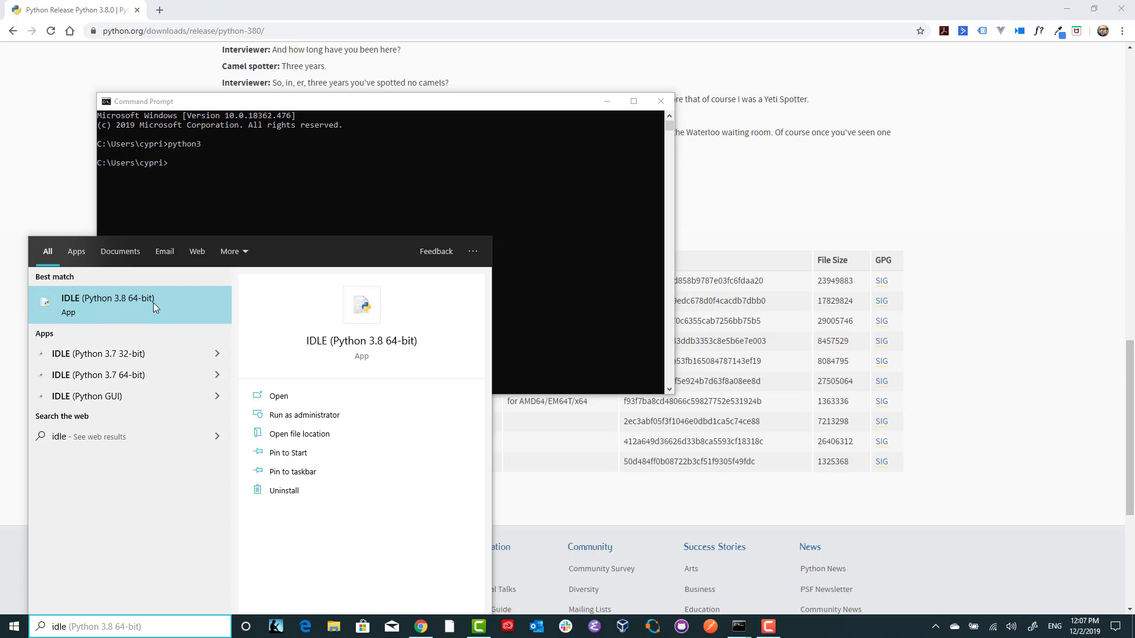
click(78, 310)
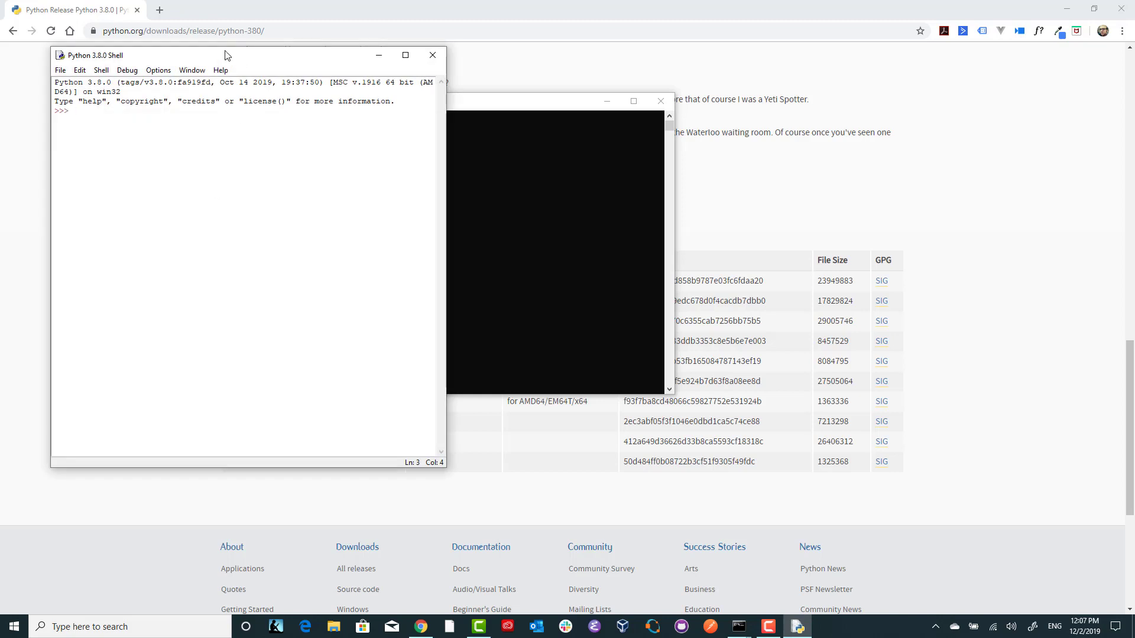
drag(227, 58, 434, 135)
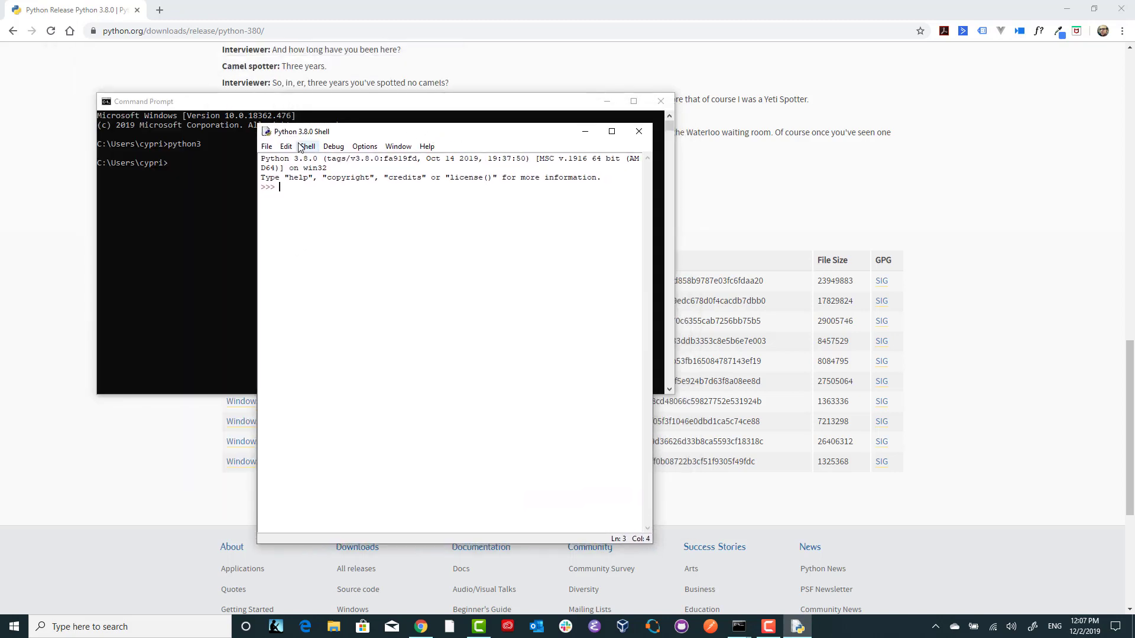
- Open IDLE's Path Browser, widen it to show full paths, and select the Python38 folder entry
click(267, 147)
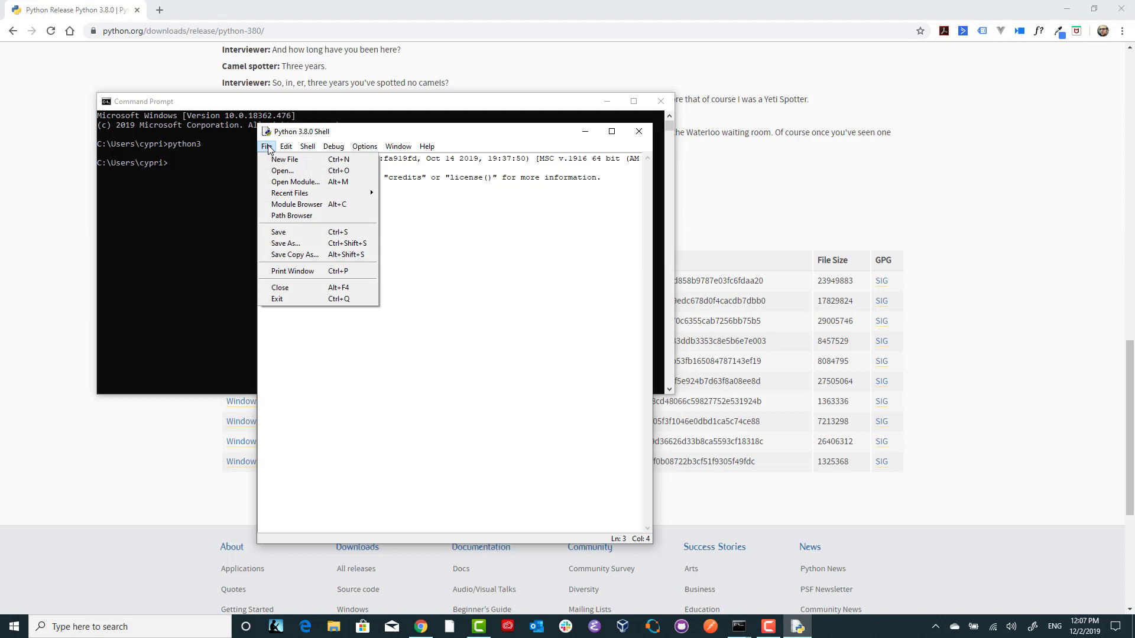
click(303, 217)
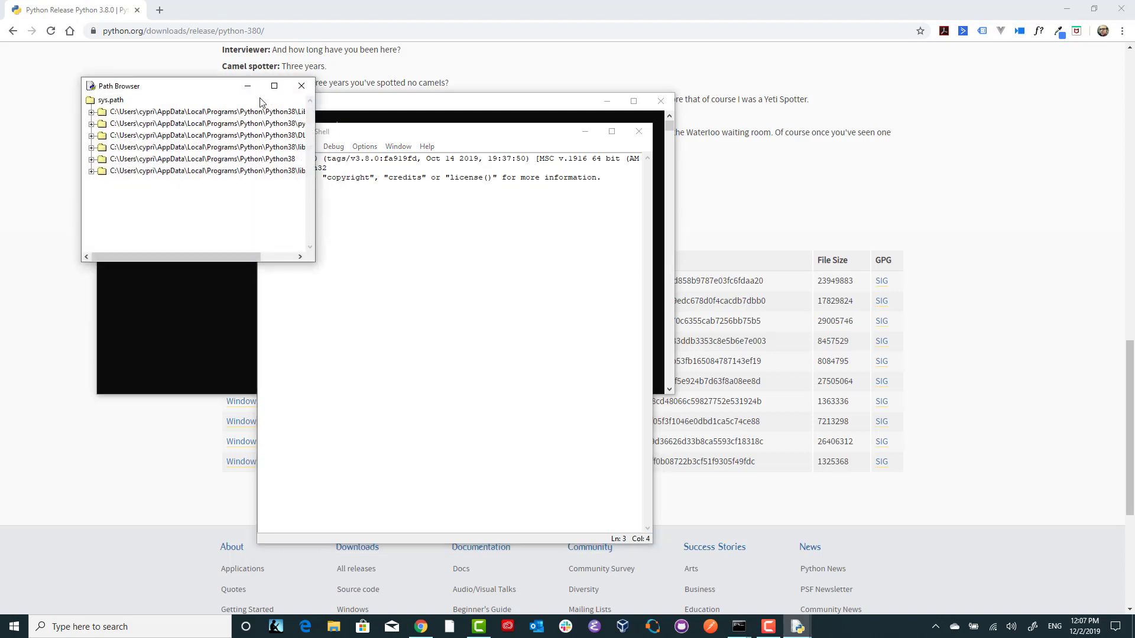
drag(201, 86, 346, 146)
drag(390, 175, 397, 184)
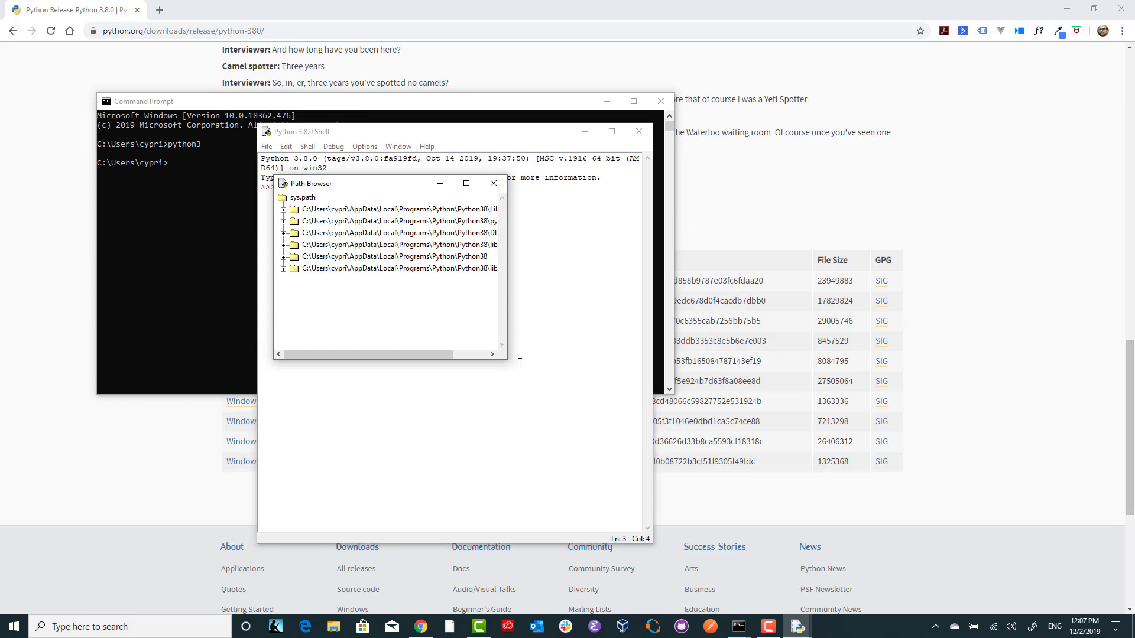
drag(508, 360, 664, 325)
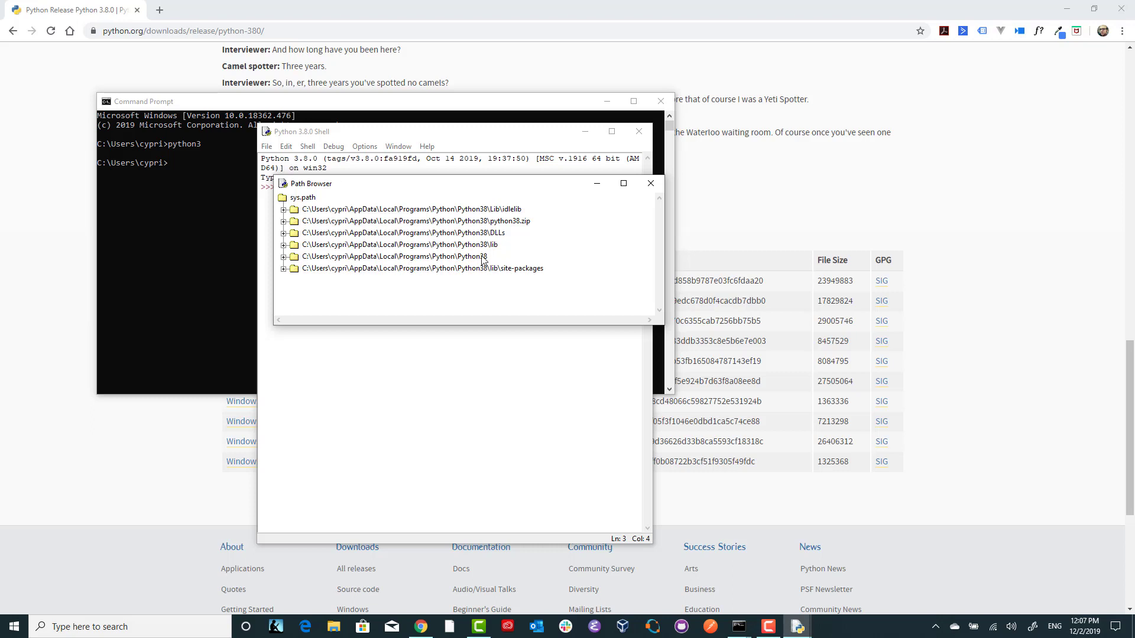
click(447, 258)
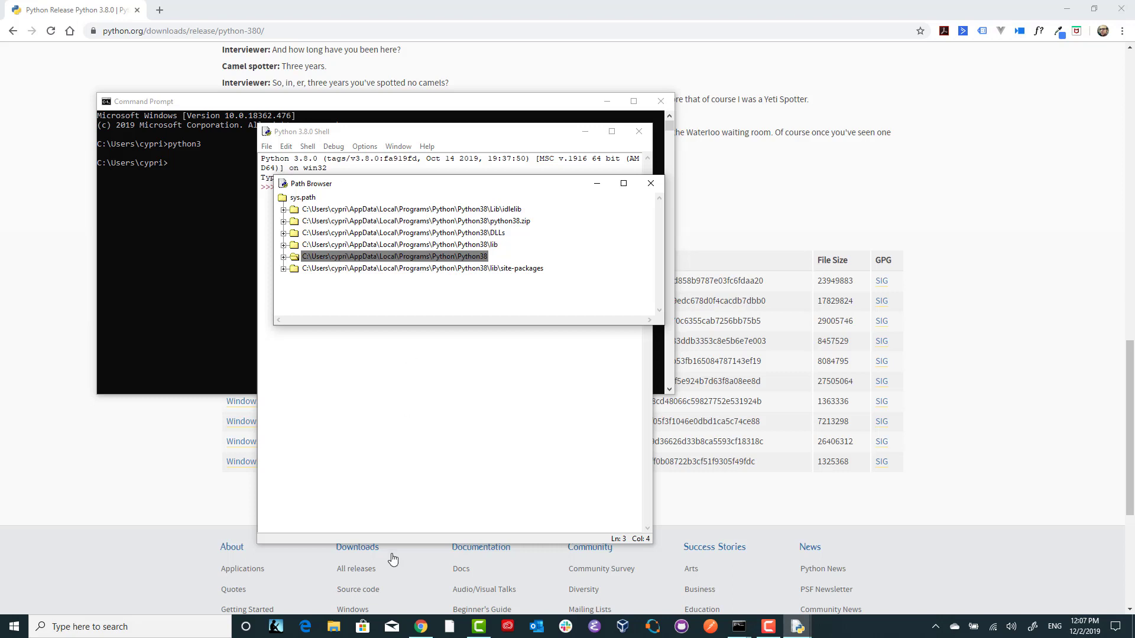
click(334, 627)
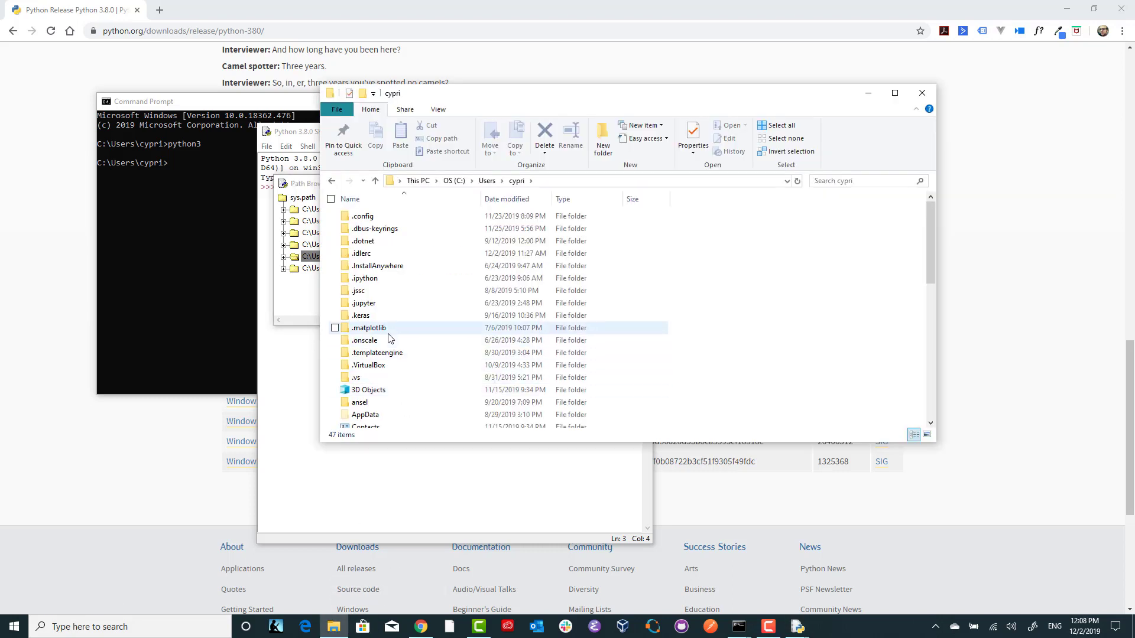
- Browse to AppData\Local\Programs\Python and select the Python38 folder
click(390, 415)
scroll(381, 402, down, 1)
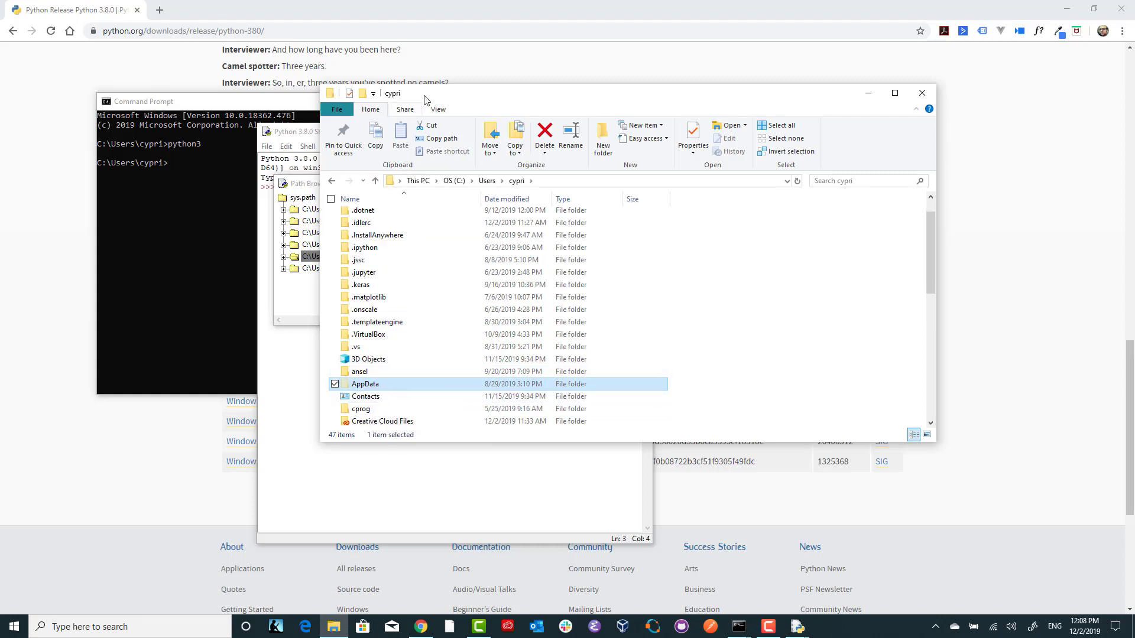
click(439, 110)
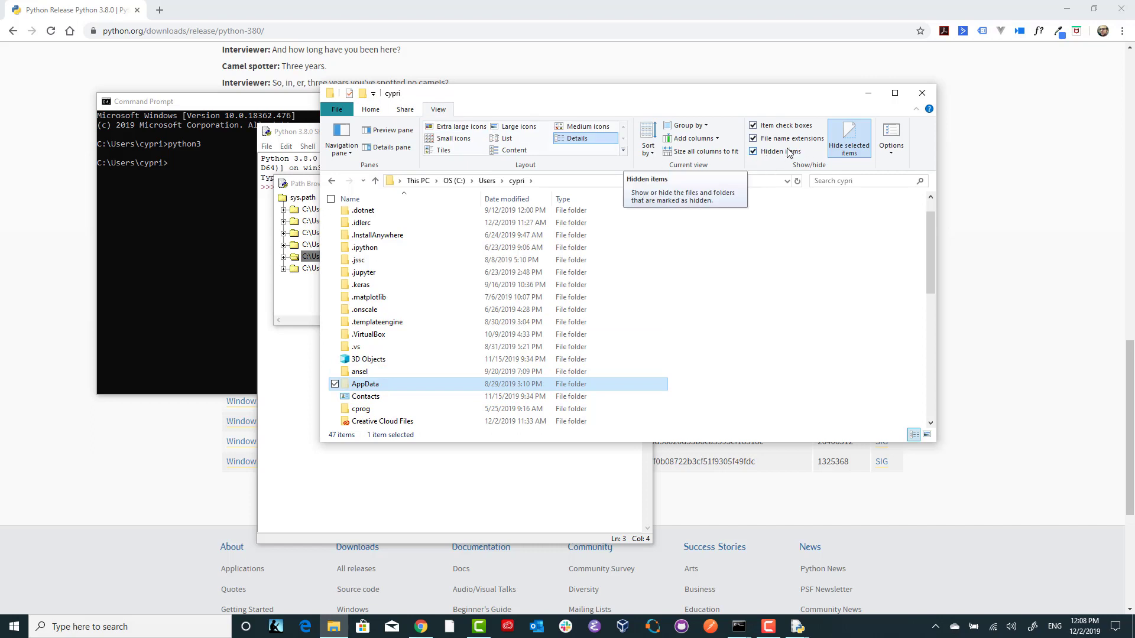
double_click(366, 384)
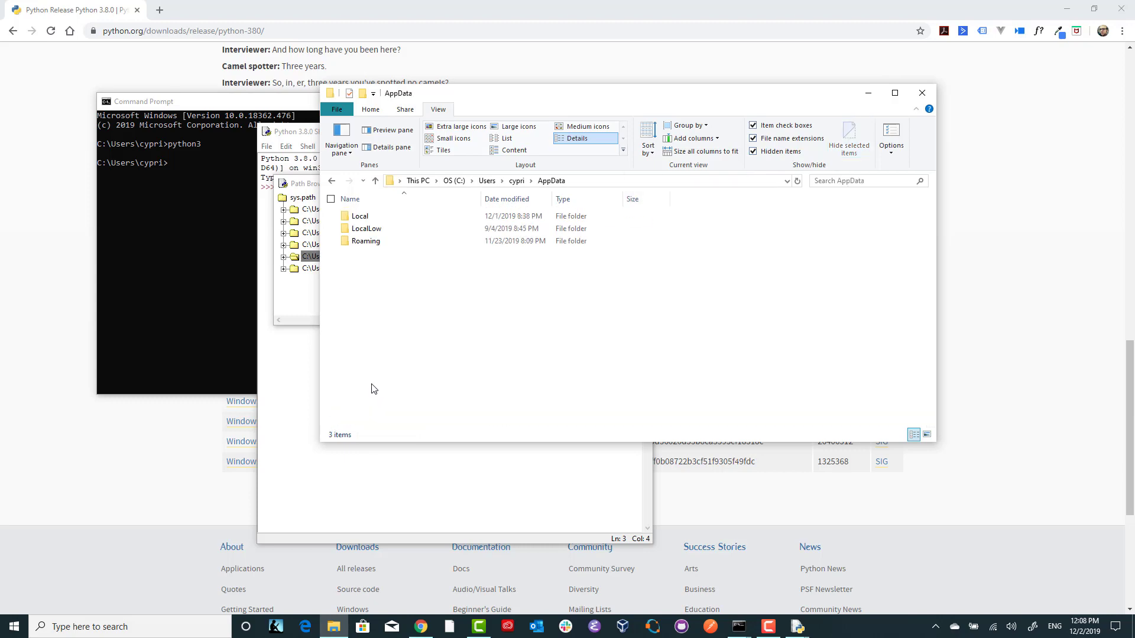
double_click(362, 217)
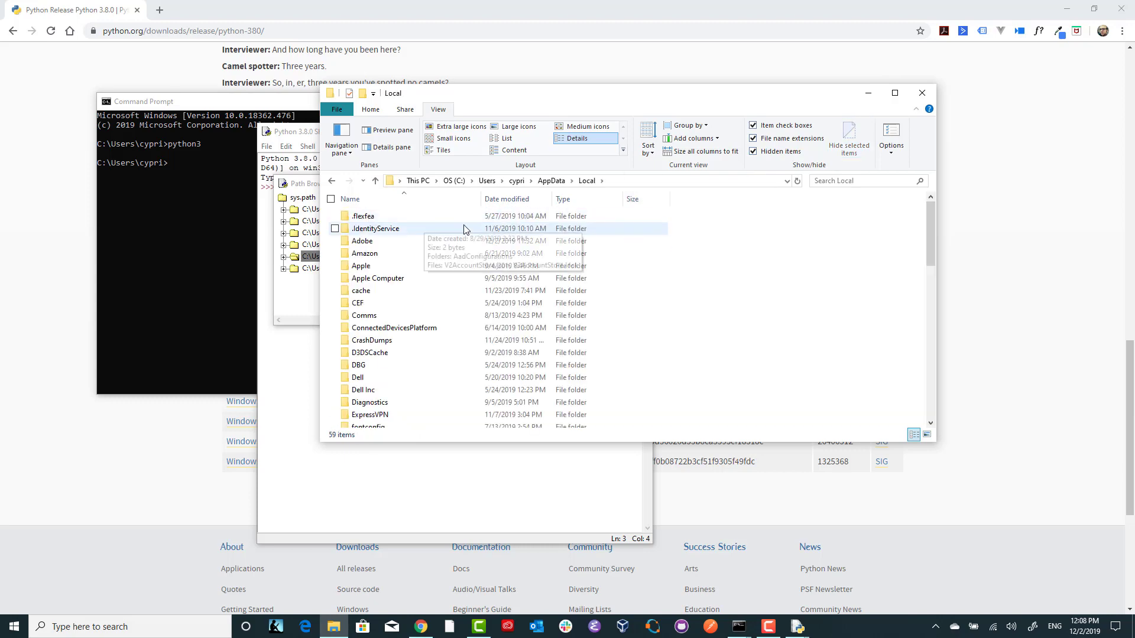
scroll(414, 266, down, 7)
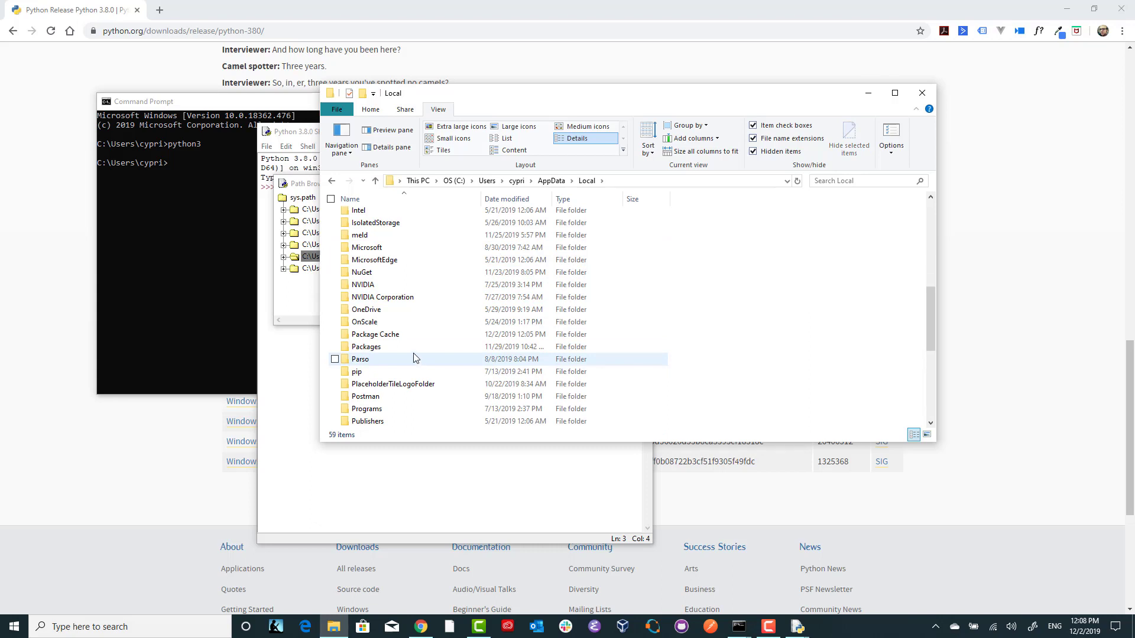
double_click(394, 409)
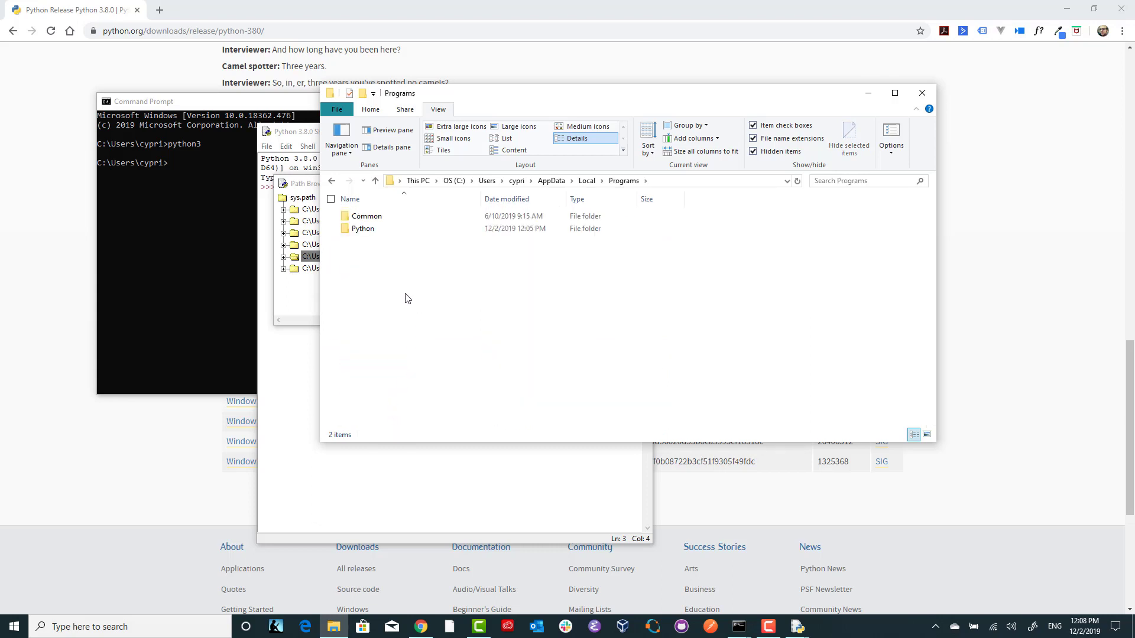
double_click(382, 229)
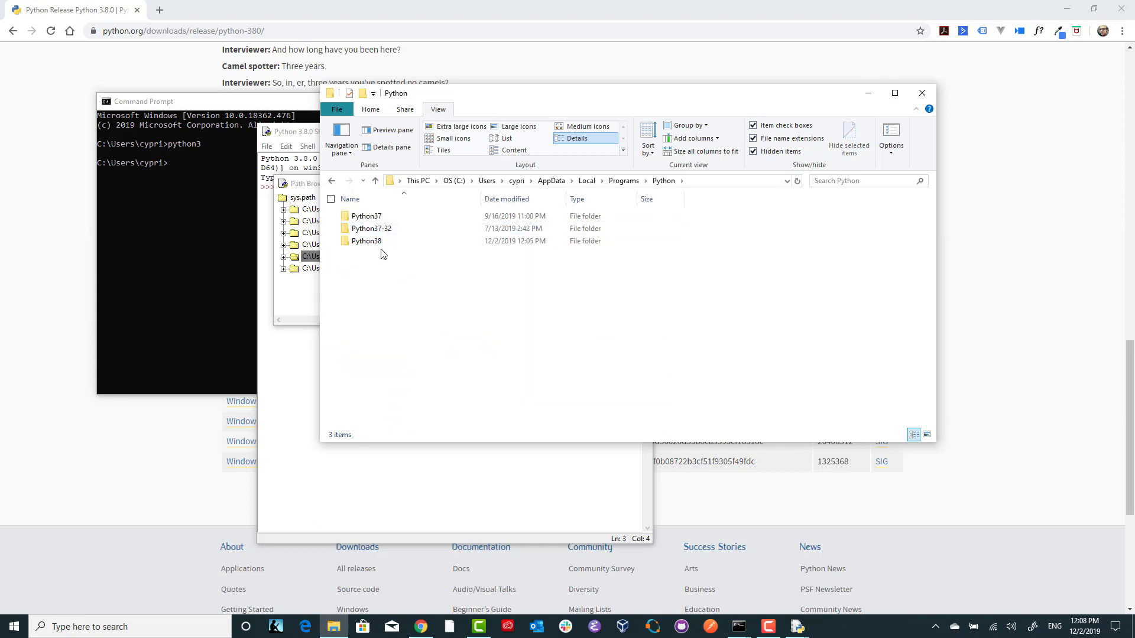
click(383, 243)
click(420, 269)
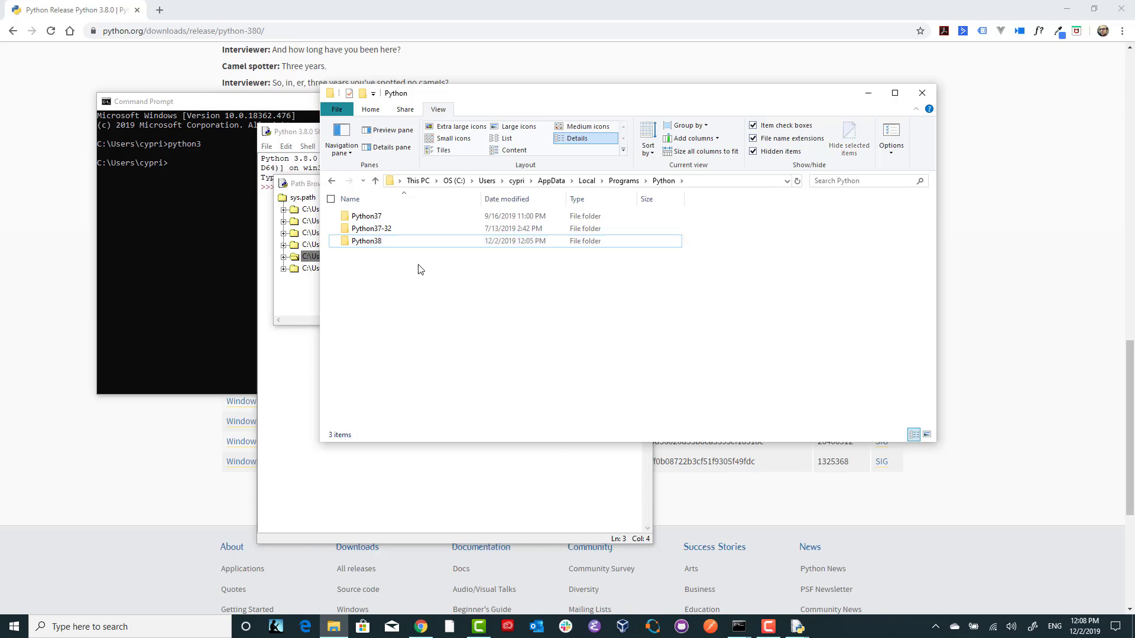
click(371, 242)
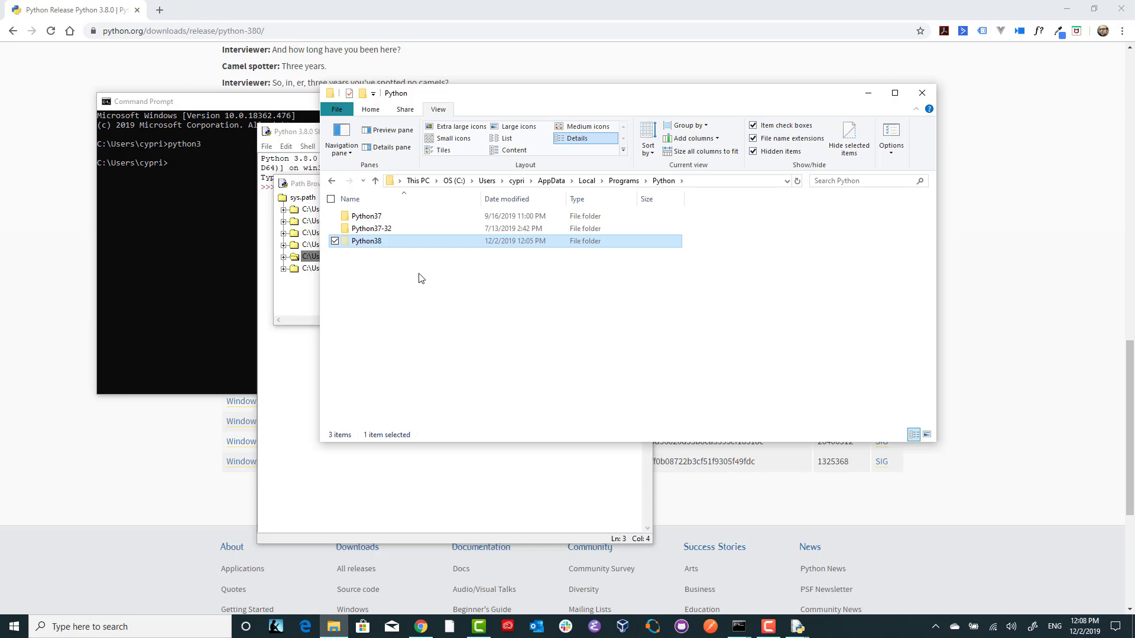
- Paste Python38 into C:\, closing Command Prompt and IDLE so the in-use folder can move
click(454, 181)
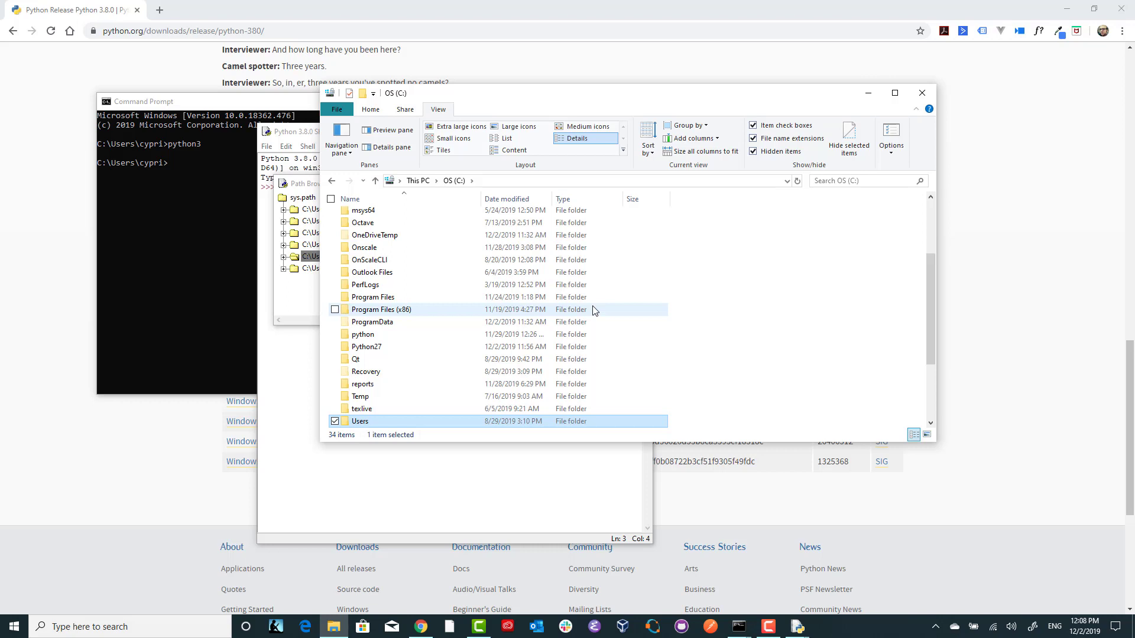
key(ctrl+v)
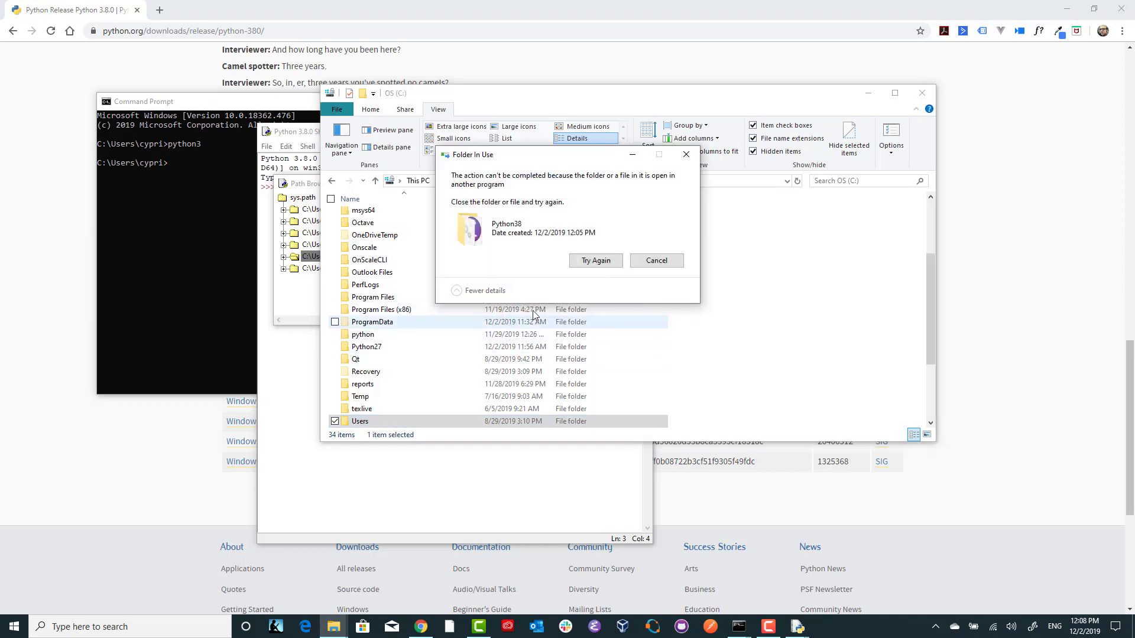
click(596, 262)
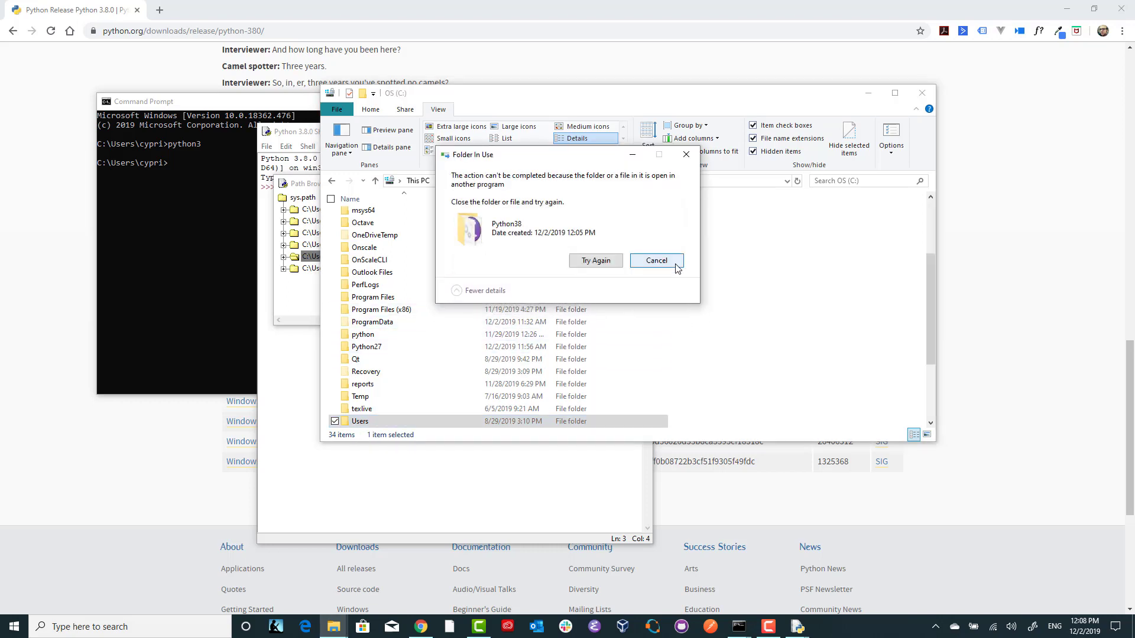
click(196, 169)
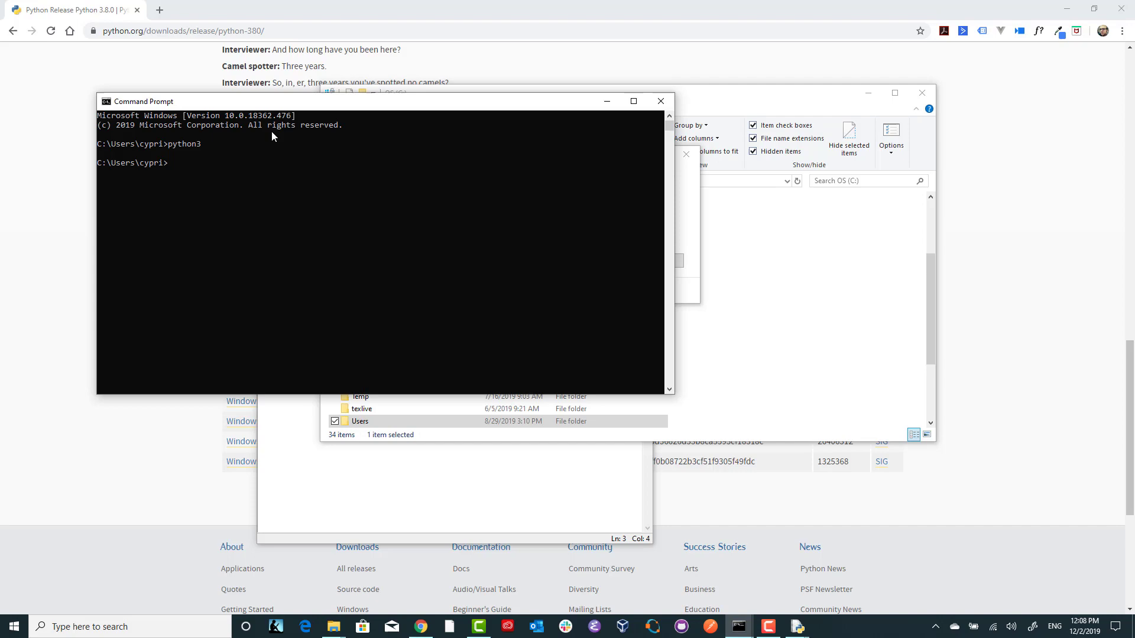
click(661, 104)
click(299, 318)
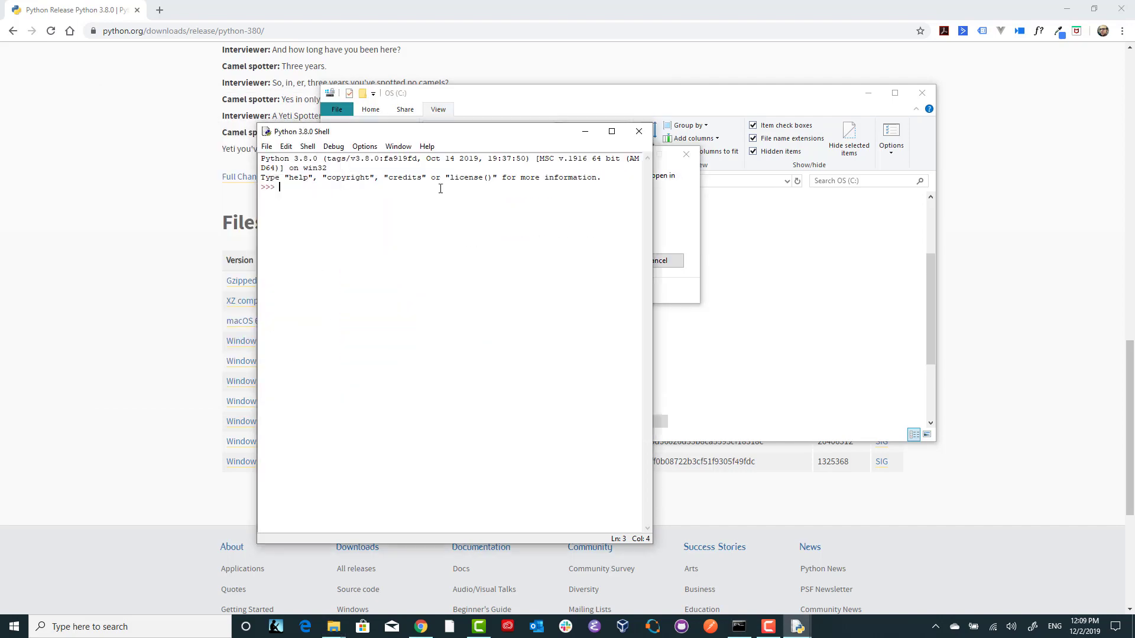
click(637, 132)
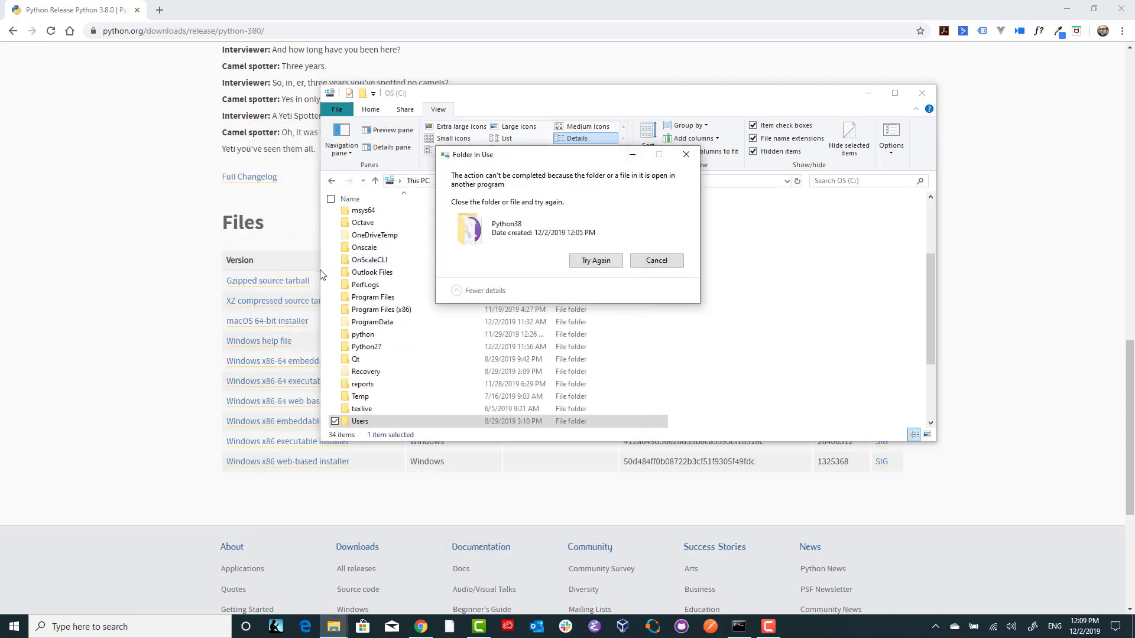
click(602, 263)
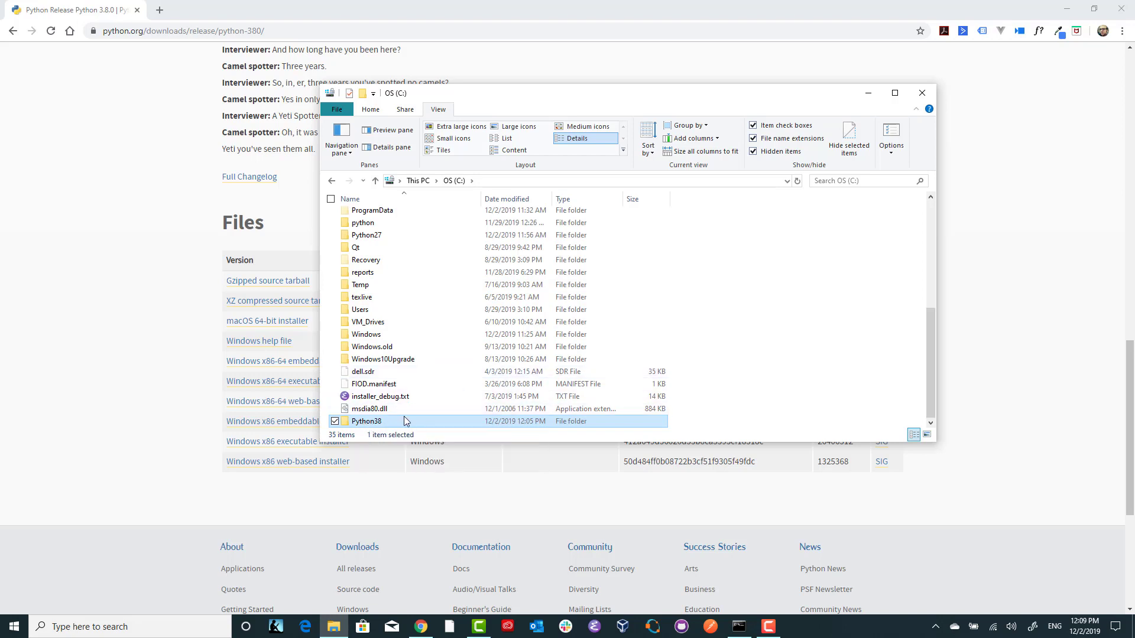
- Look through the moved Python38 folder and the Python27 folder on the C: drive
double_click(372, 422)
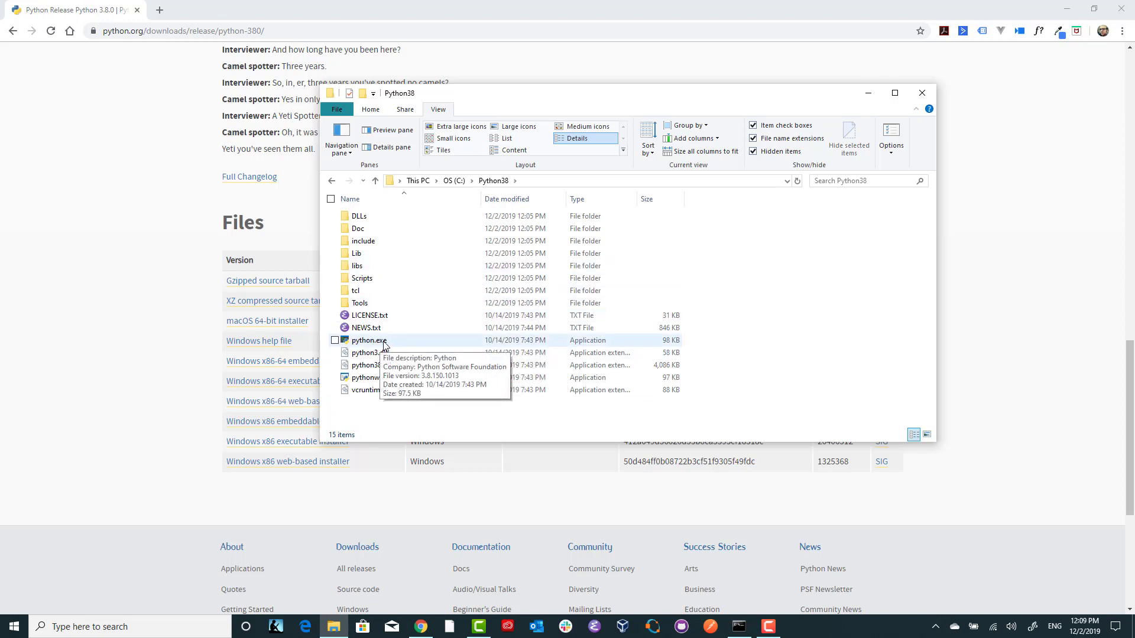
click(454, 181)
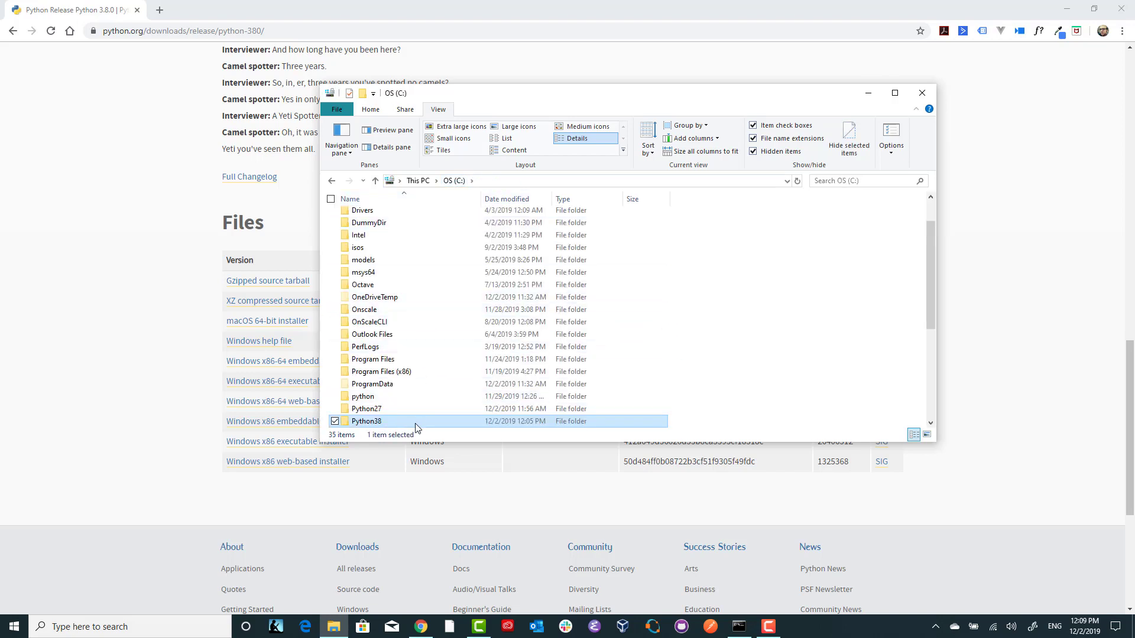
scroll(416, 426, down, 2)
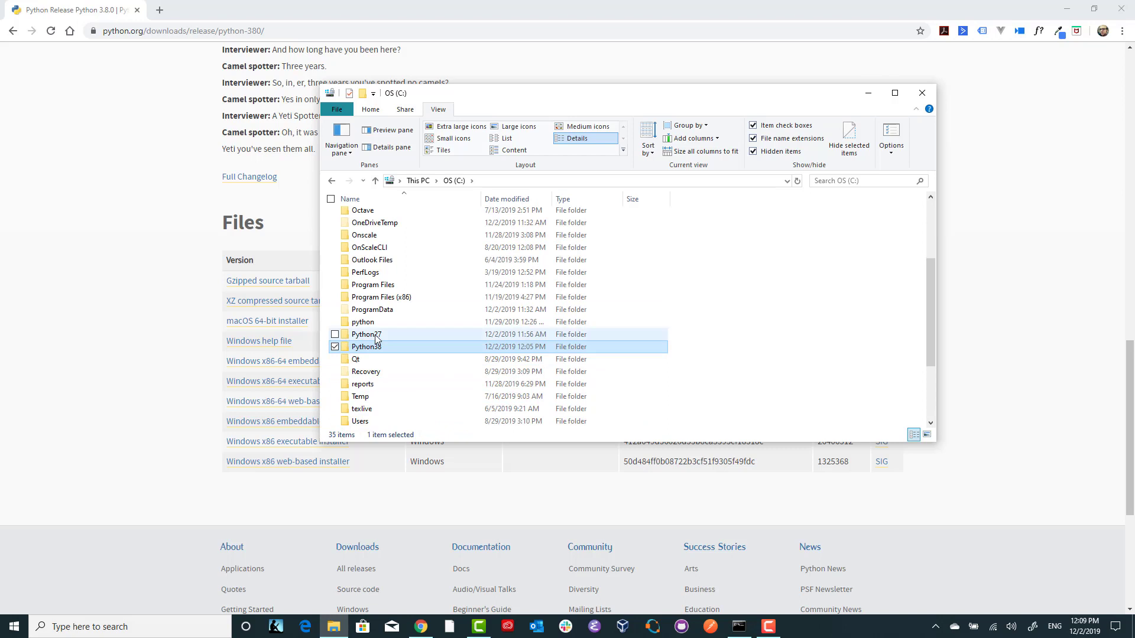
double_click(376, 335)
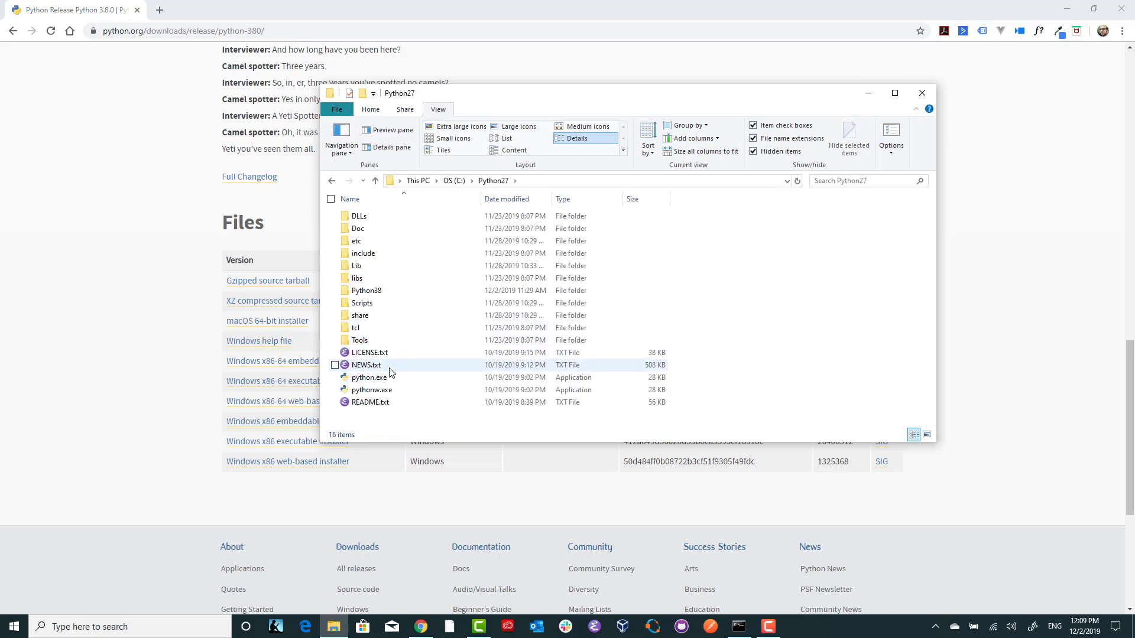
click(454, 181)
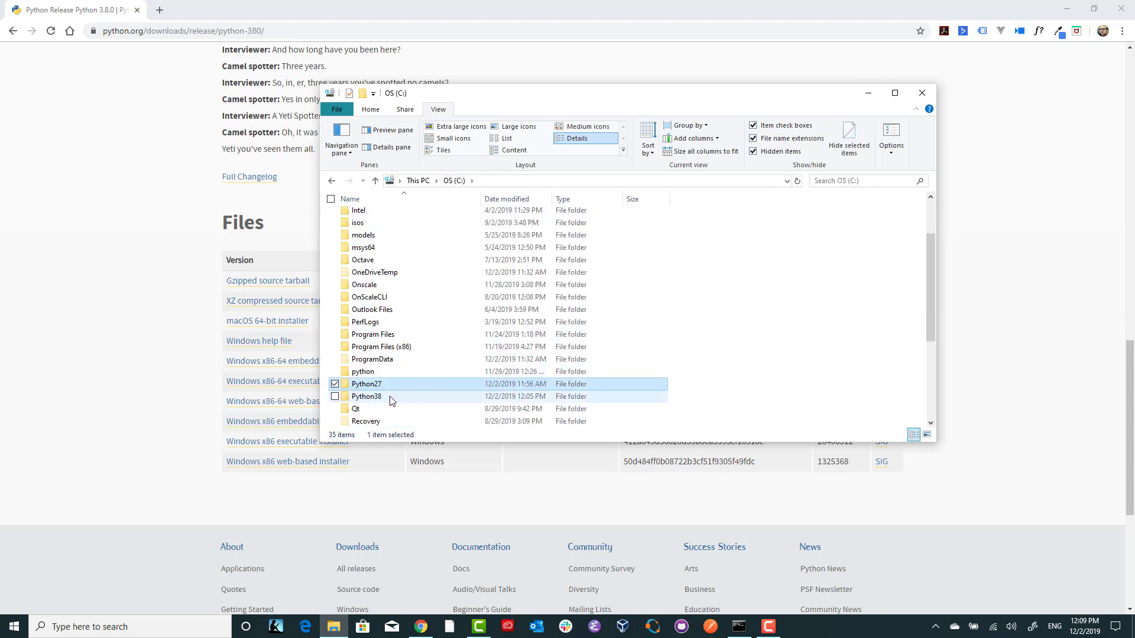
- Rename python.exe in C:\Python38 to python3.exe
double_click(391, 401)
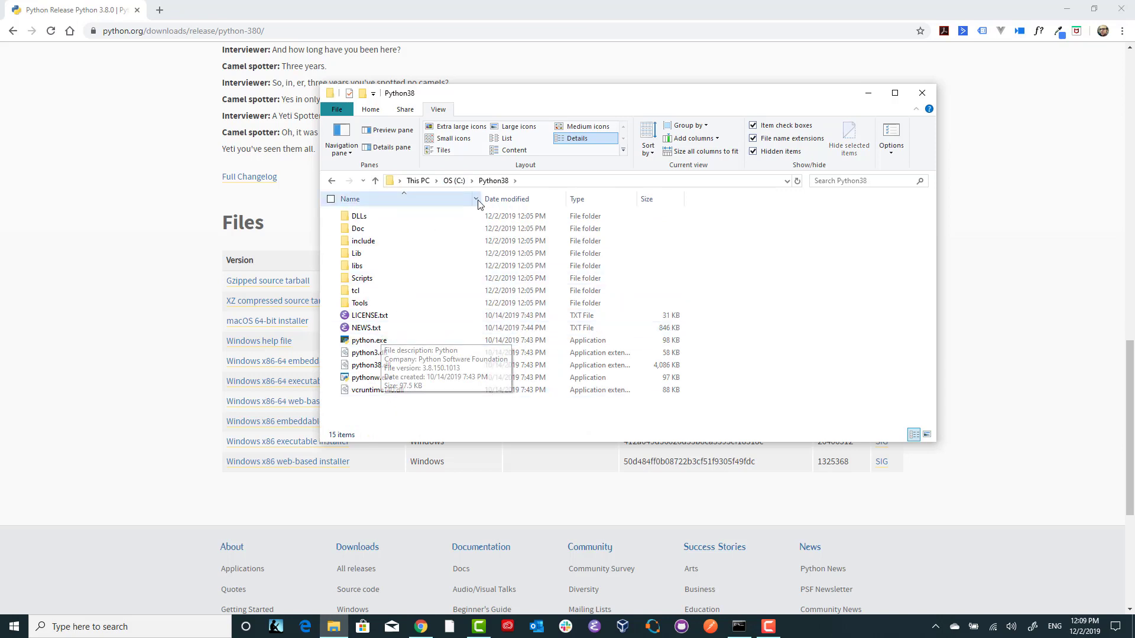
click(376, 343)
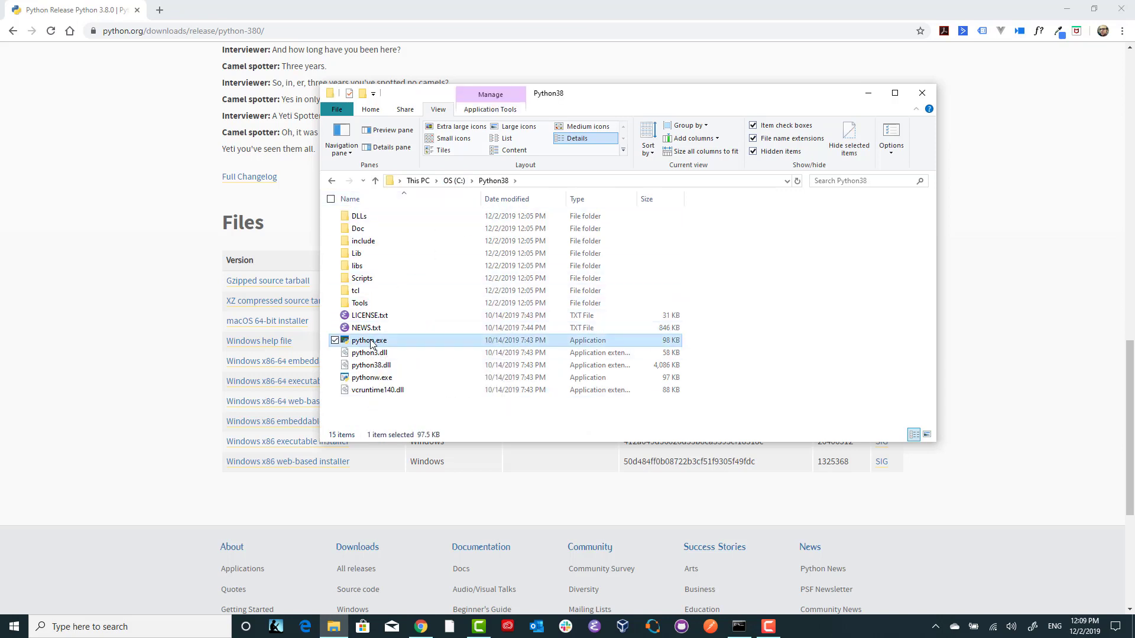
click(370, 342)
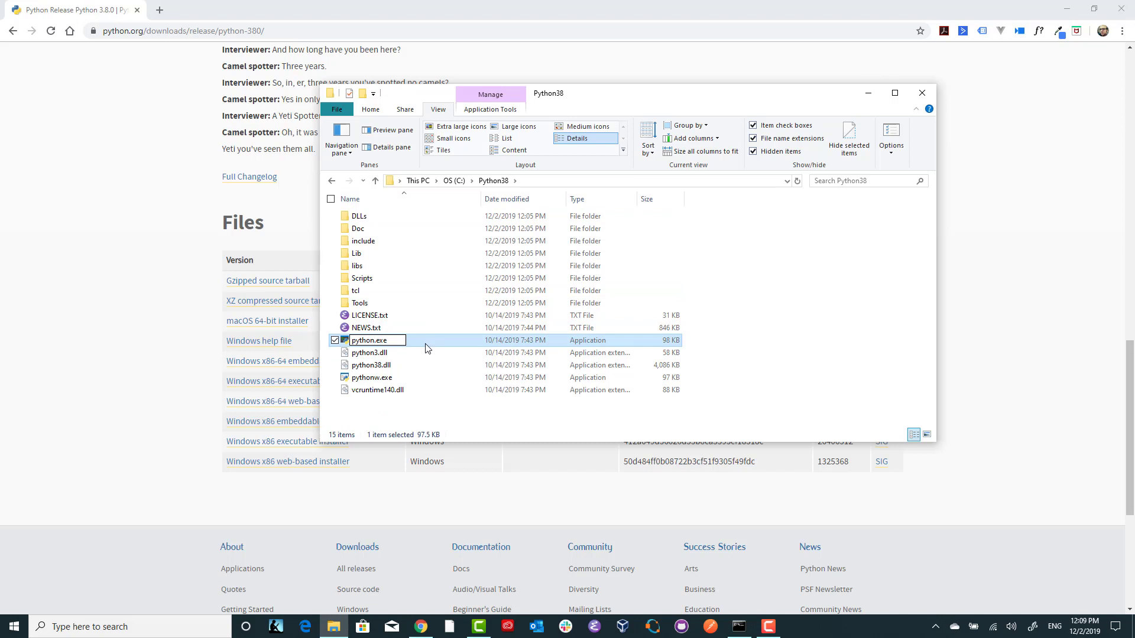
text(3)
key(Return)
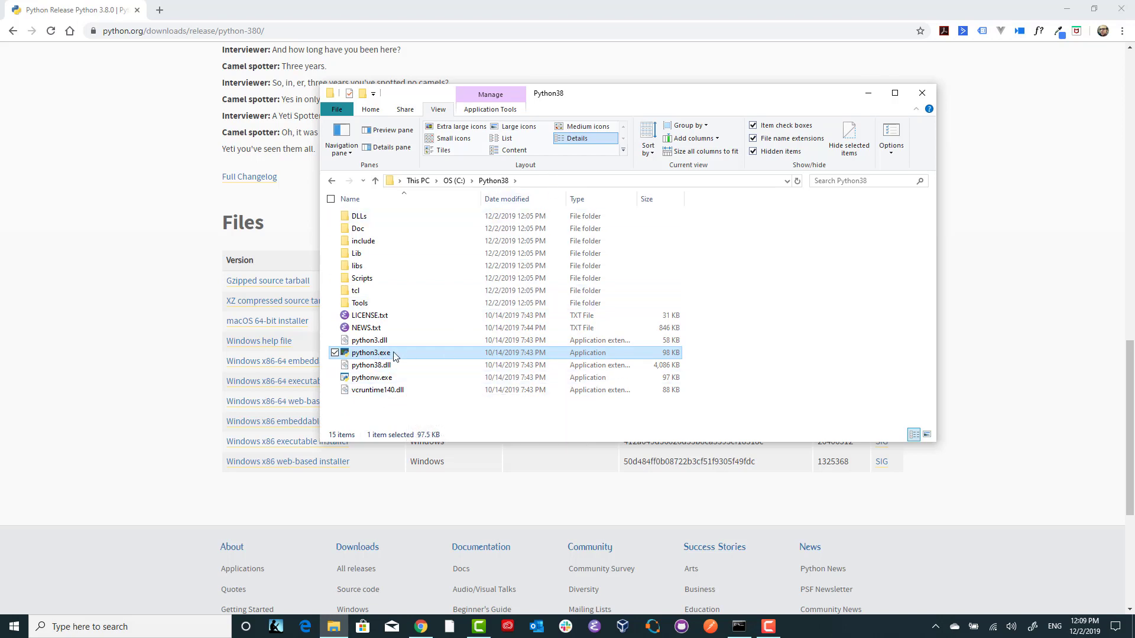
- Grab the C:\Python38 path, then open Environment Variables and select the system Path variable
click(539, 184)
key(ctrl+c)
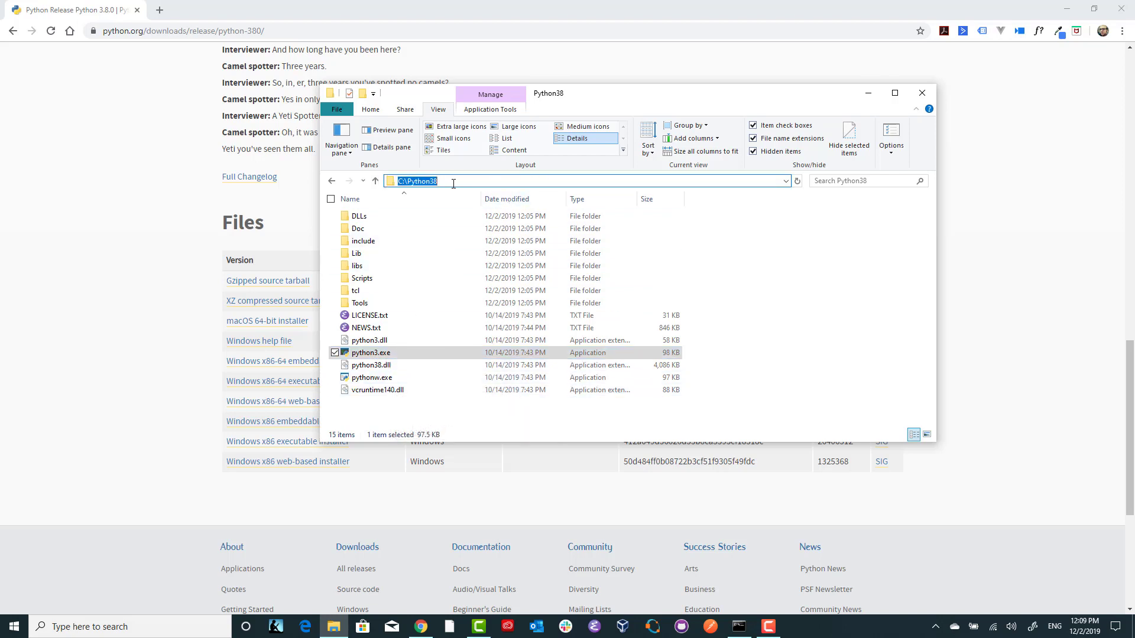
click(455, 408)
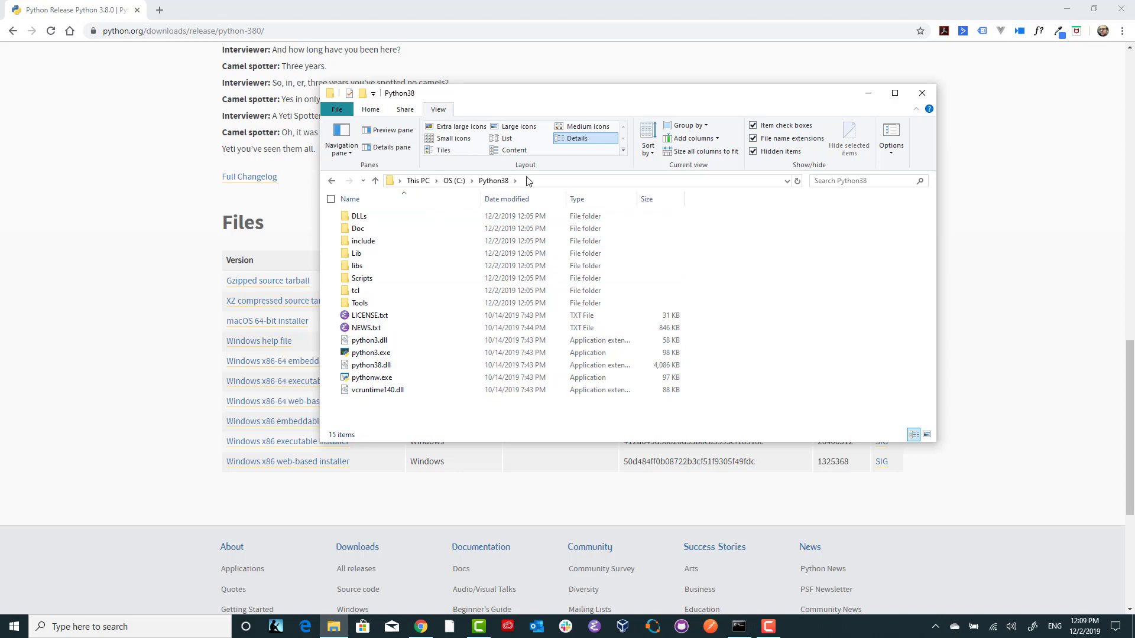
click(102, 626)
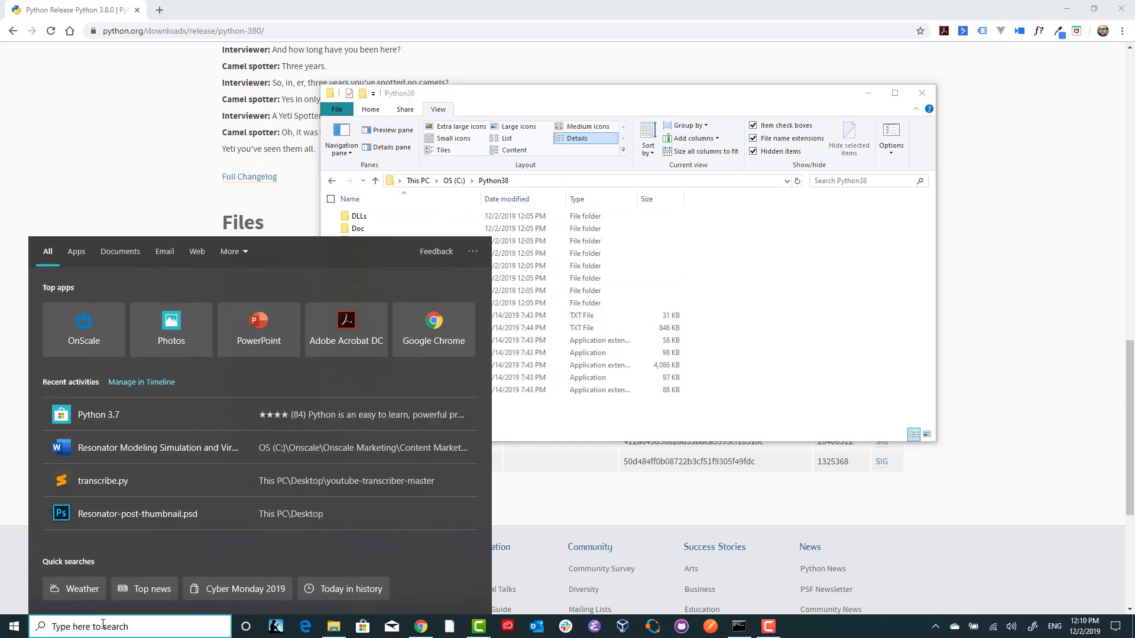
text(enviro)
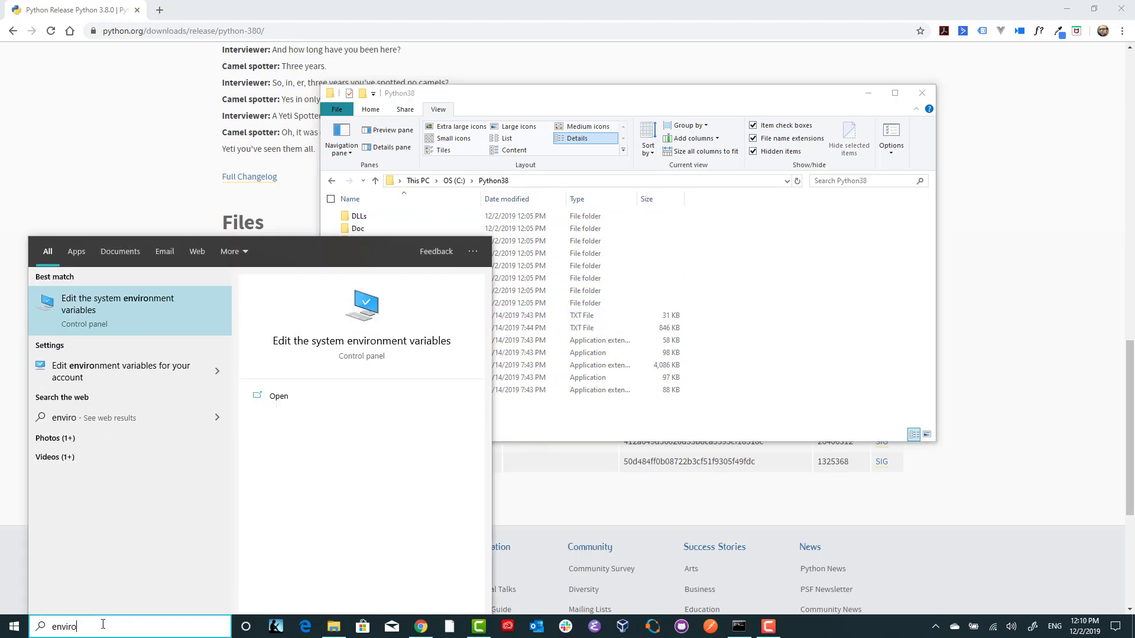
click(90, 307)
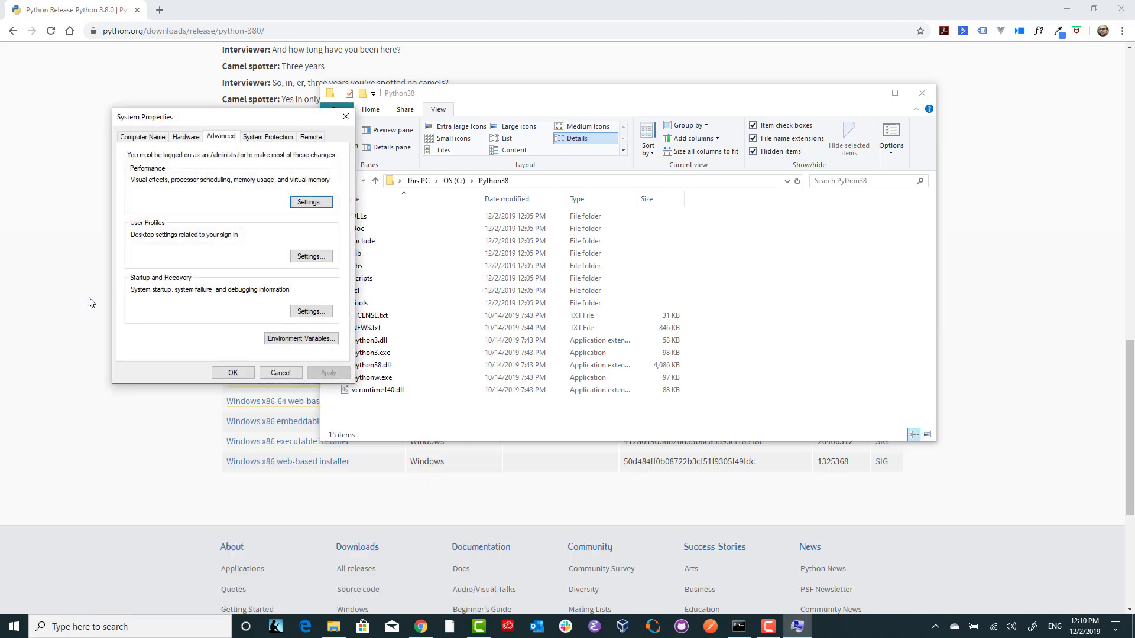
click(281, 341)
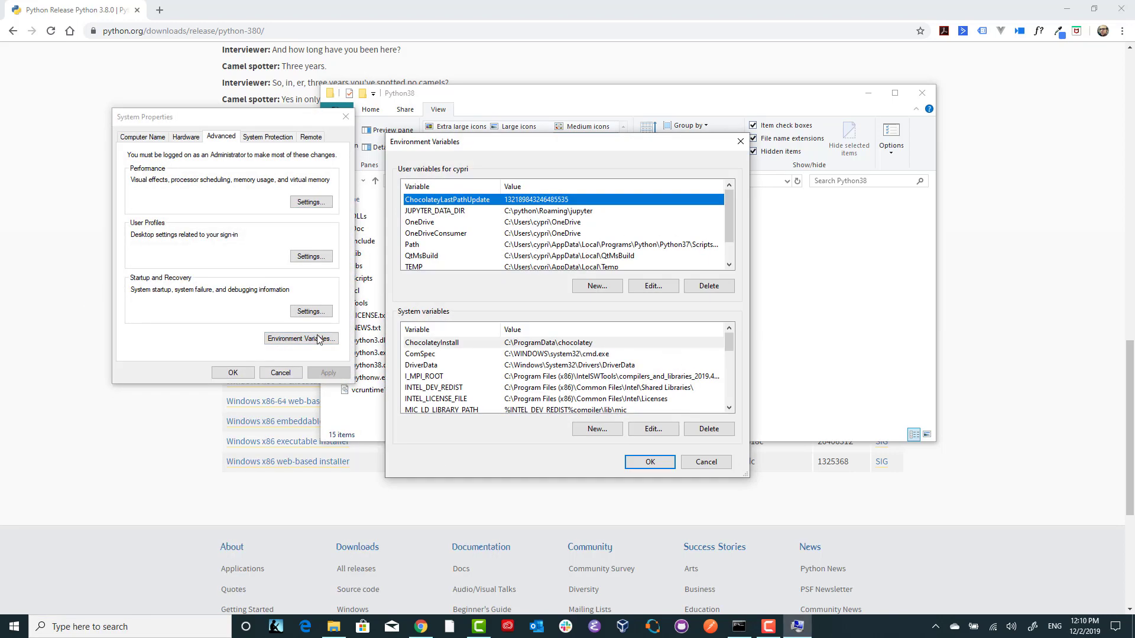
scroll(543, 384, down, 2)
scroll(542, 383, up, 3)
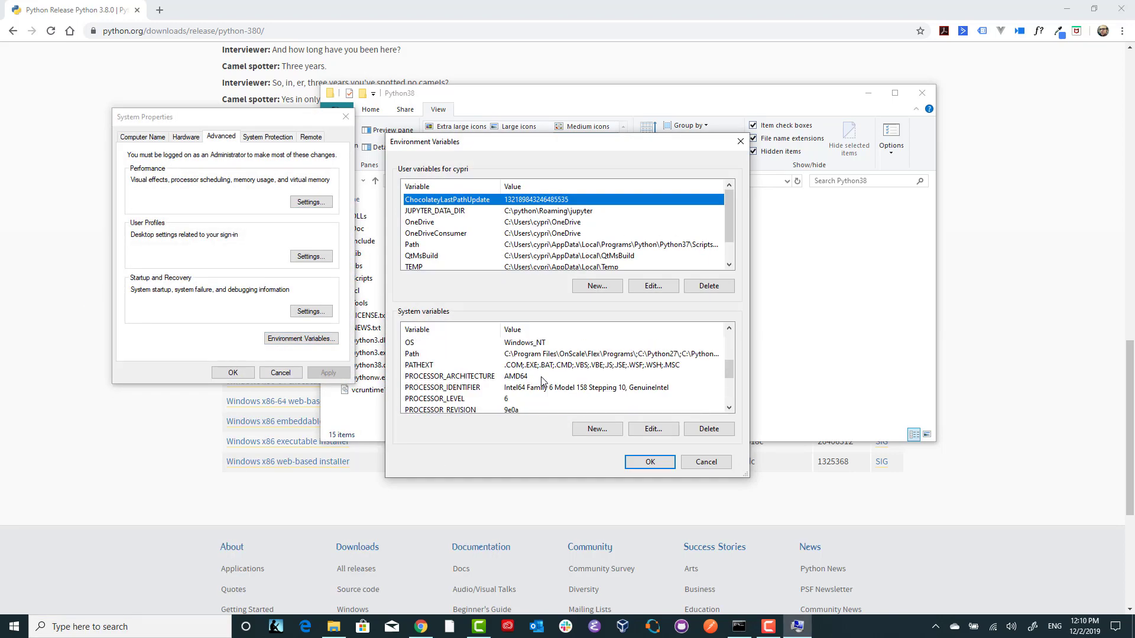
click(424, 389)
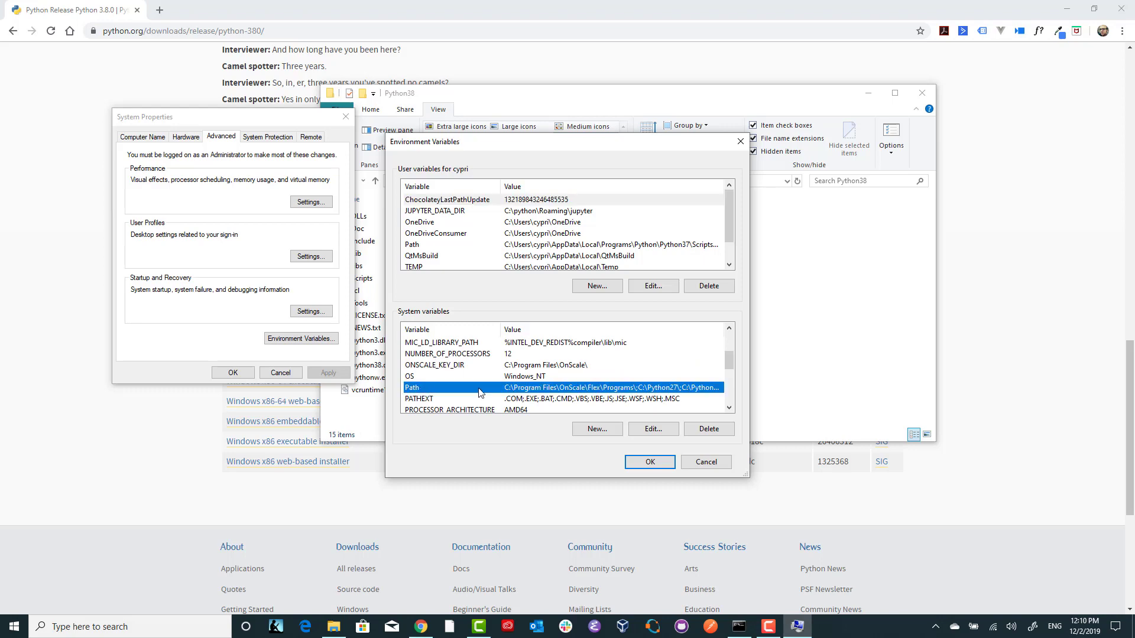
- Open the Path entry list and add a new entry C:\Python38
click(653, 429)
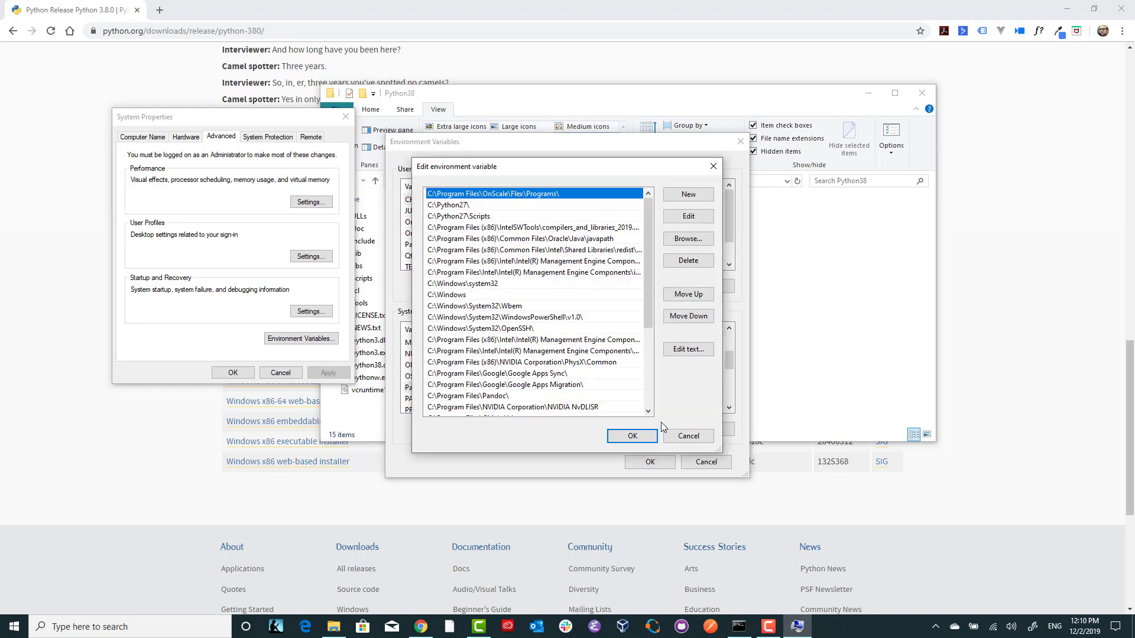
scroll(518, 242, down, 3)
scroll(518, 242, down, 2)
scroll(521, 251, up, 4)
click(674, 201)
key(ctrl+v)
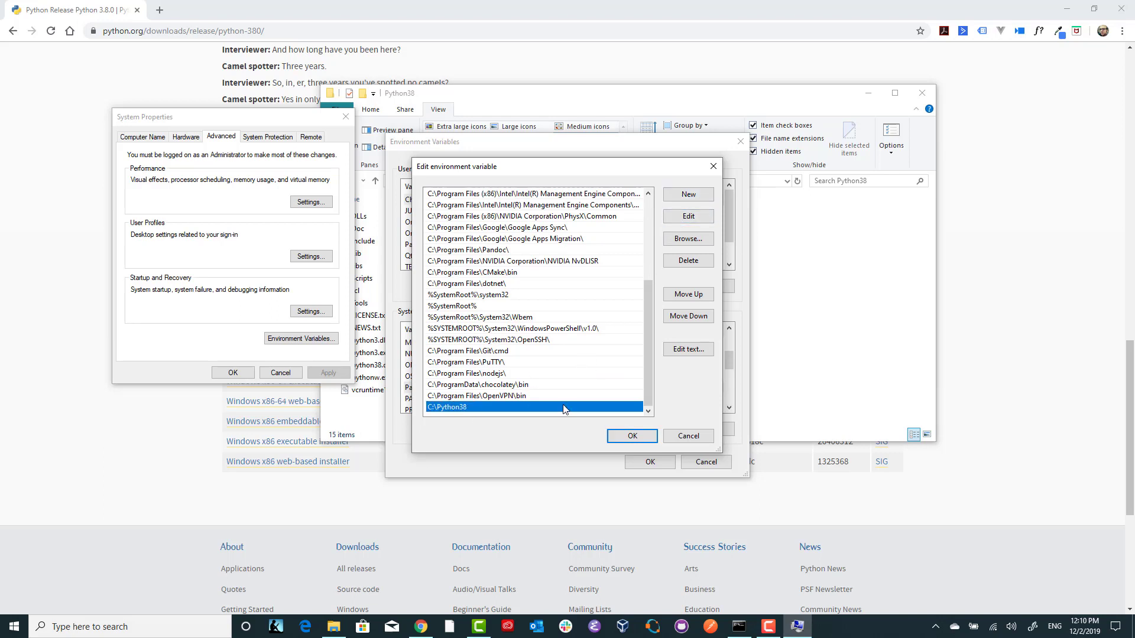
- Add a second Path entry, initially entered as C:\Python38\Script
click(688, 194)
key(ctrl+v)
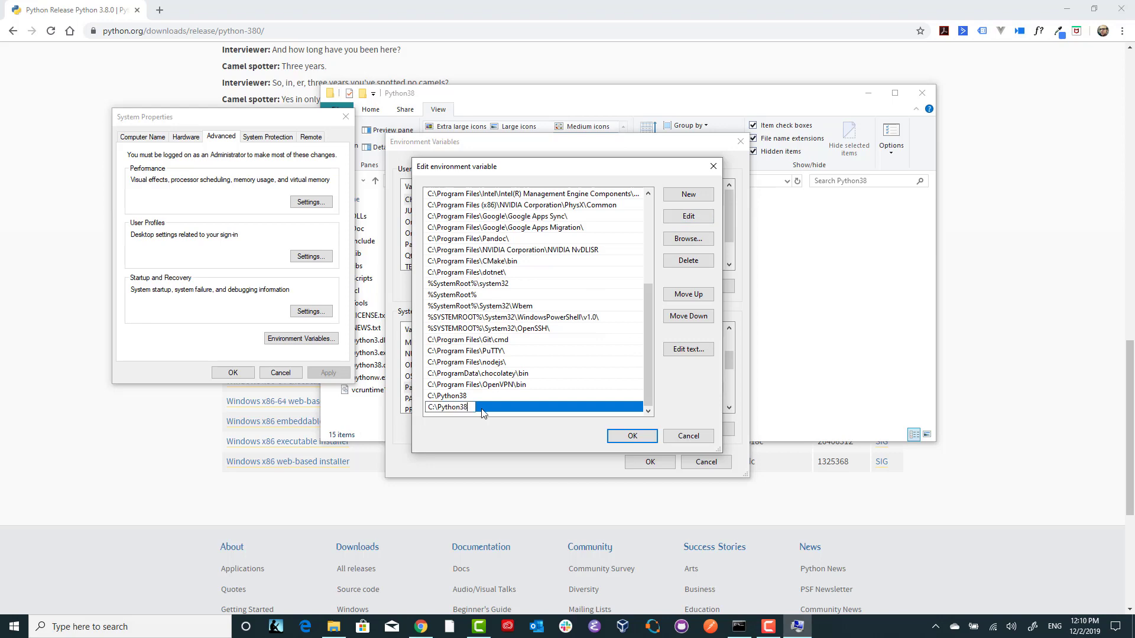
text(\)
key(Return)
double_click(474, 406)
click(475, 406)
text(Script)
key(Return)
- Correct that entry to C:\Python38\Scripts and confirm both environment variable dialogs with OK
scroll(477, 389, up, 5)
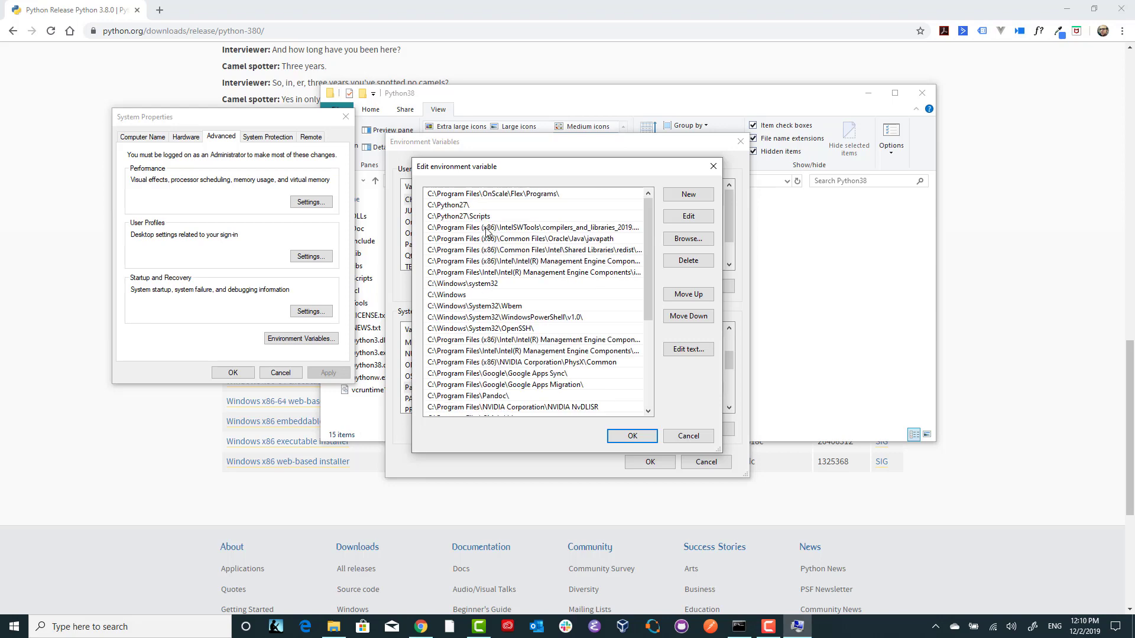
scroll(488, 232, down, 5)
double_click(475, 407)
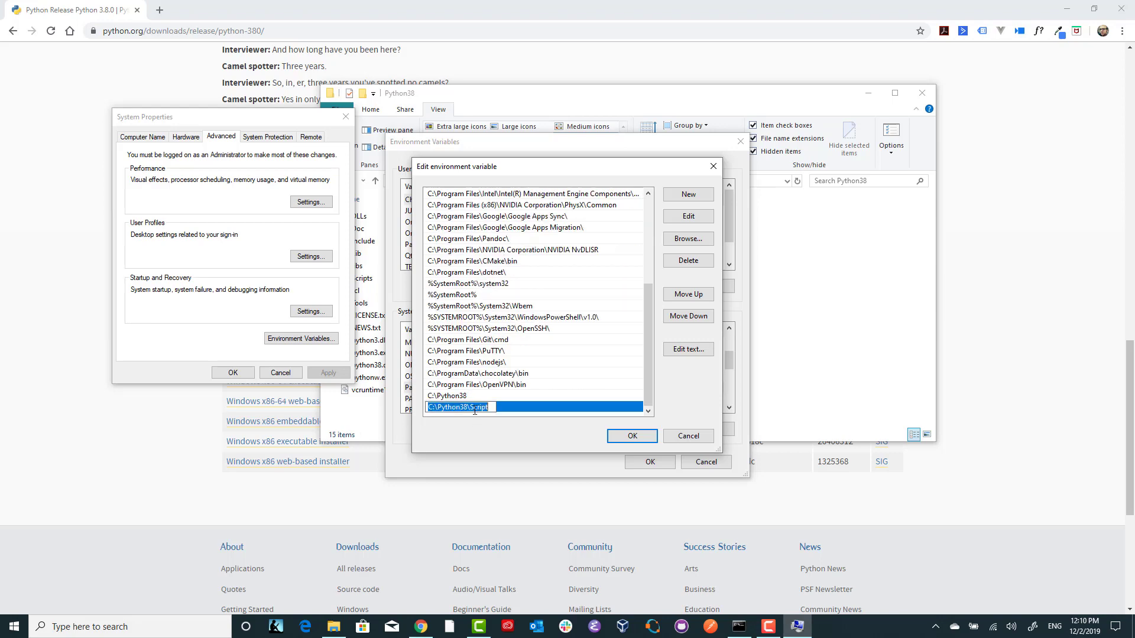
key(End)
text(s)
key(Return)
click(630, 438)
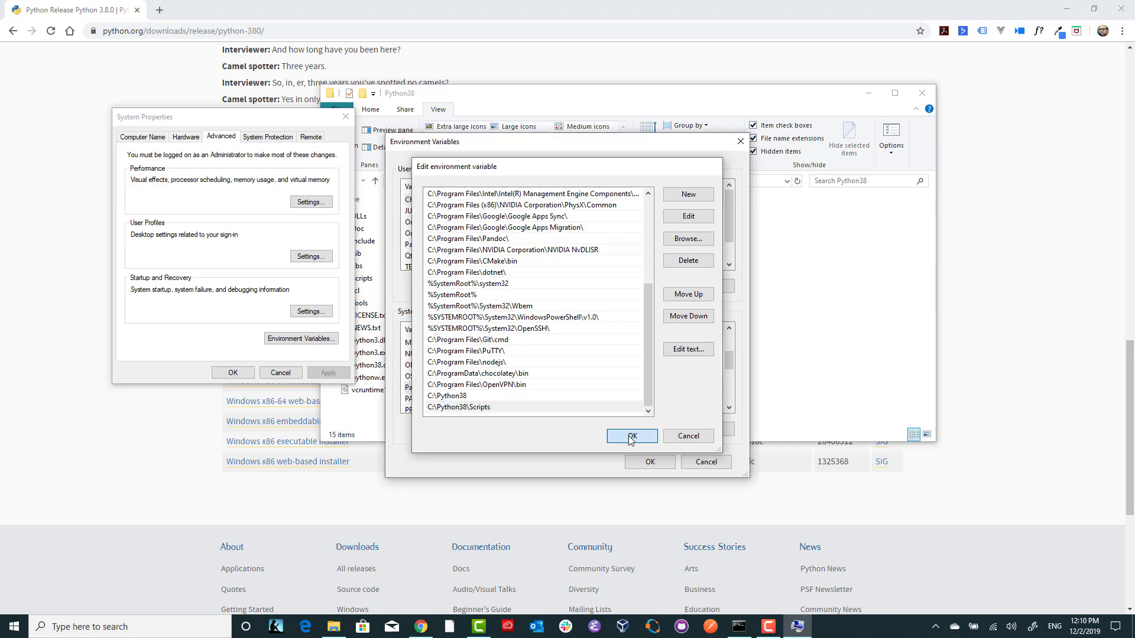
click(651, 461)
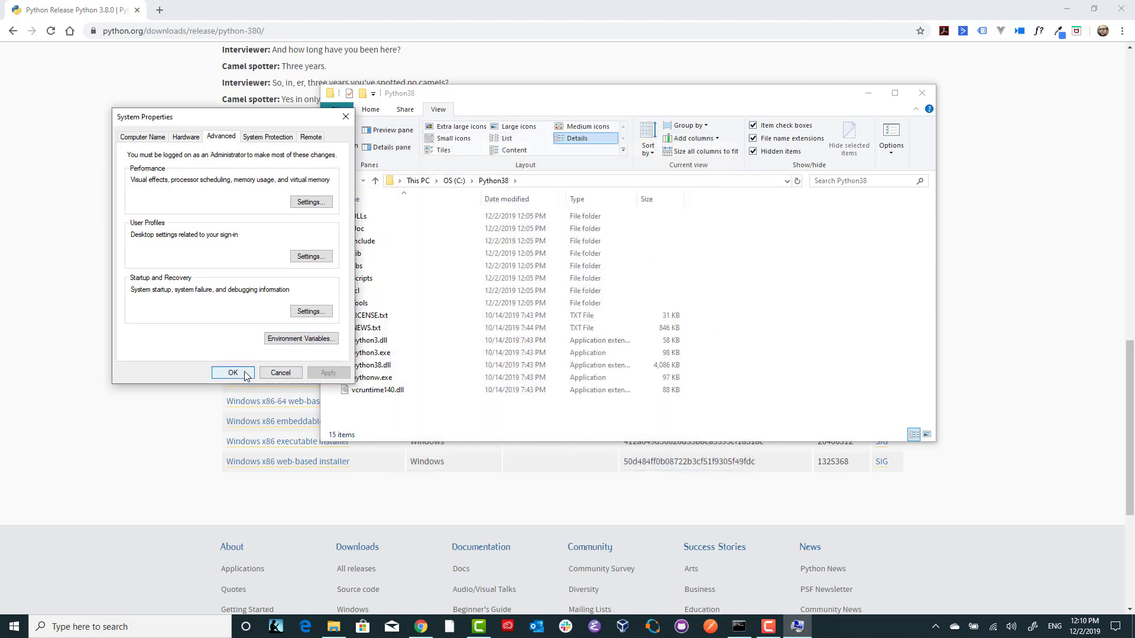
- Close System Properties and launch a new Command Prompt from the Windows search
click(245, 374)
click(189, 629)
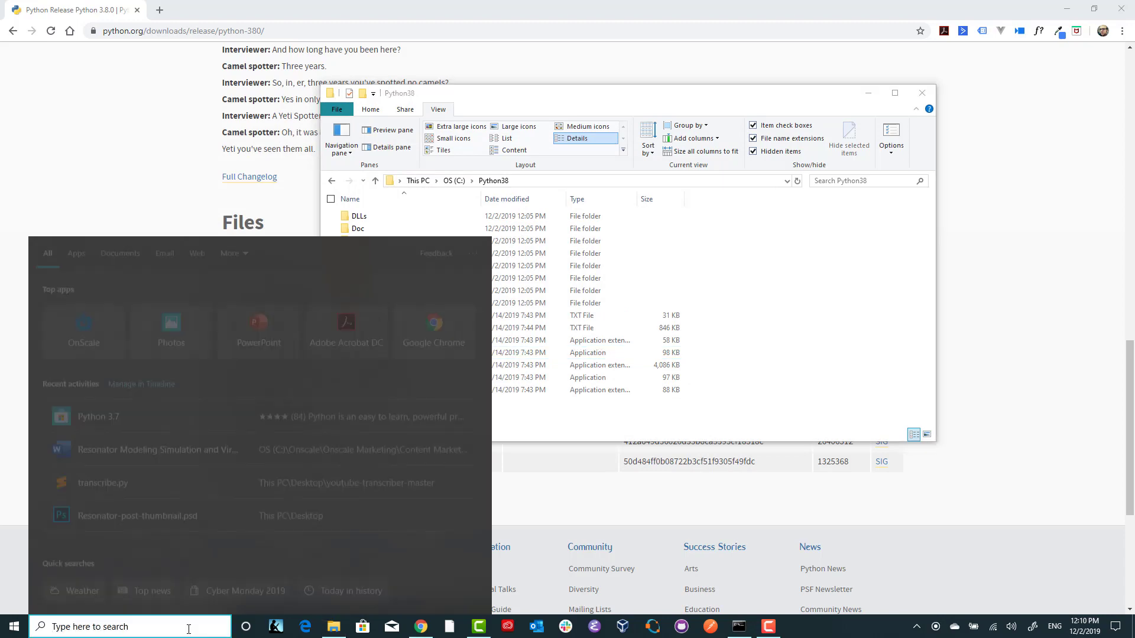
text(cmd)
key(Return)
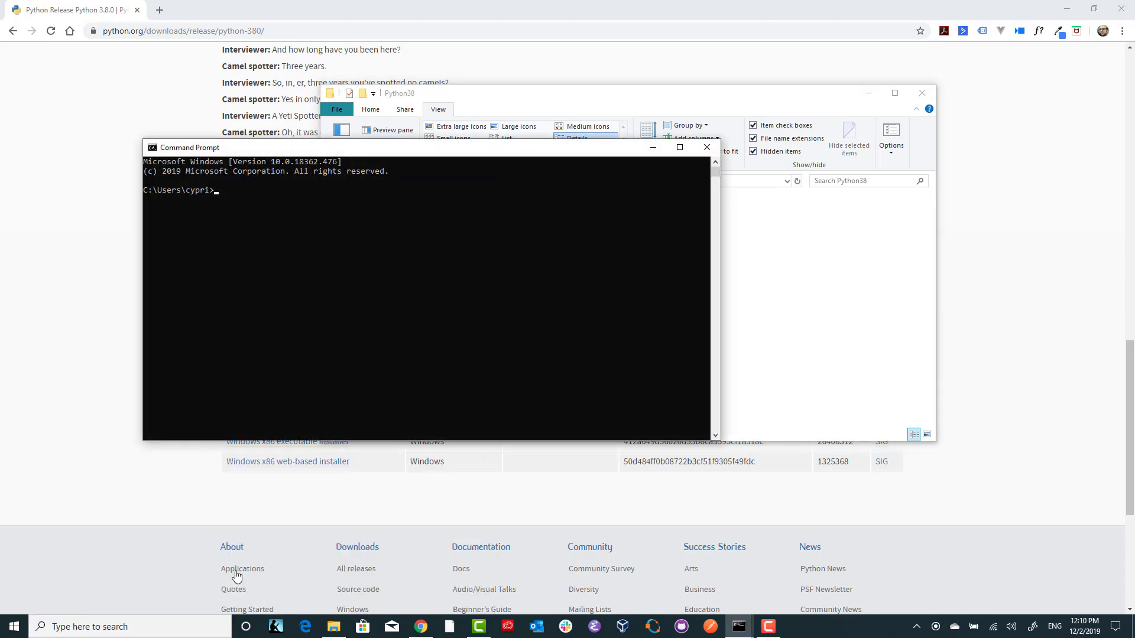
- Run python3 to confirm Python 3.8.0, exit it, then run python to get Python 2.7
text(python2)
key(BackSpace)
text(3)
key(Return)
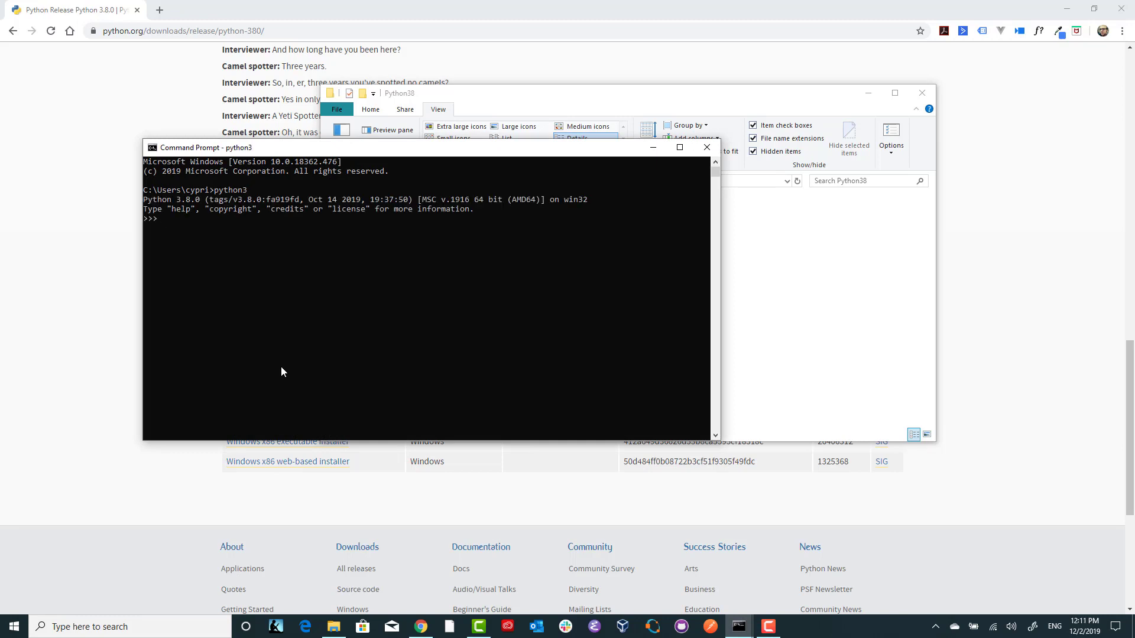
text(exit())
key(Return)
text(python)
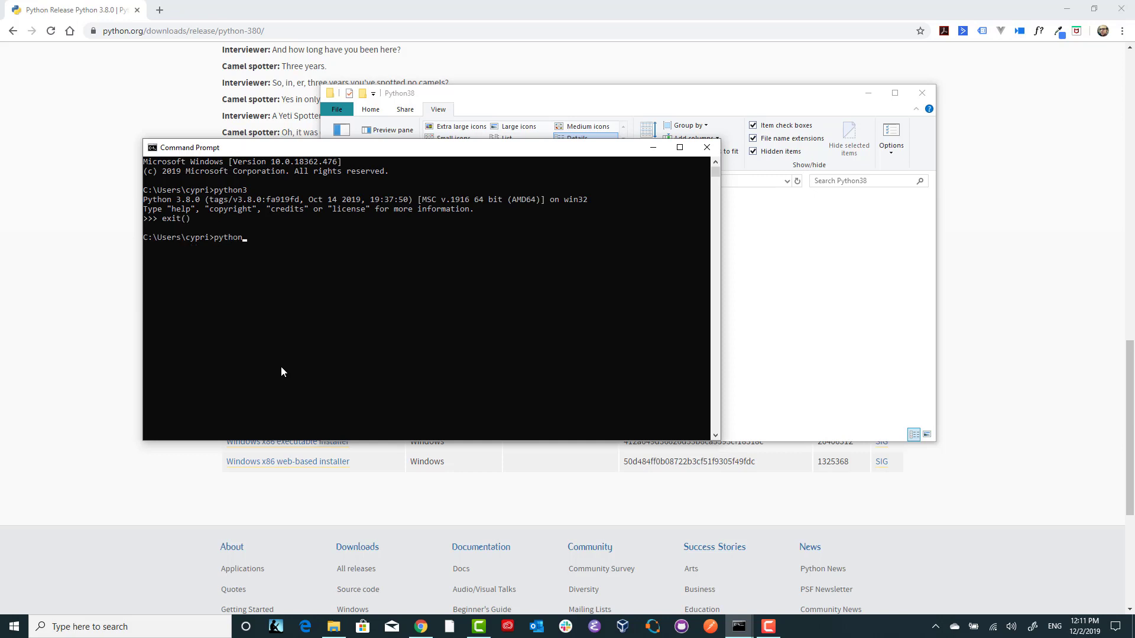
key(Return)
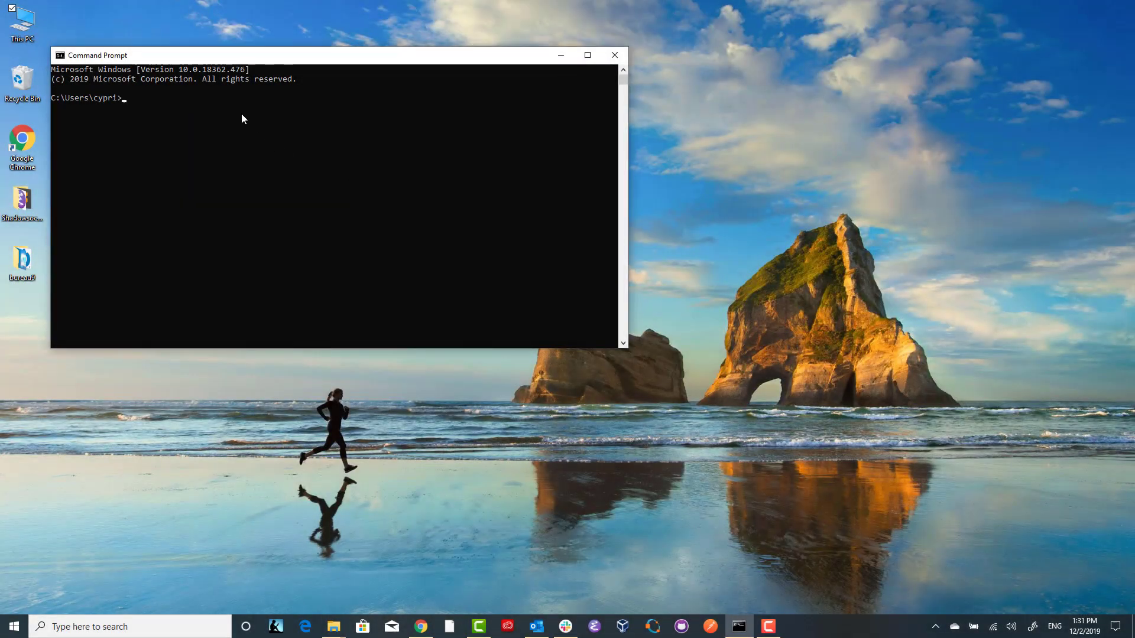
- Try 'pip3 install matplotlib', which fails with a launcher error, then paste 'python -m pip install --upgrade pip'
text(pip3 install matplotlib)
key(Return)
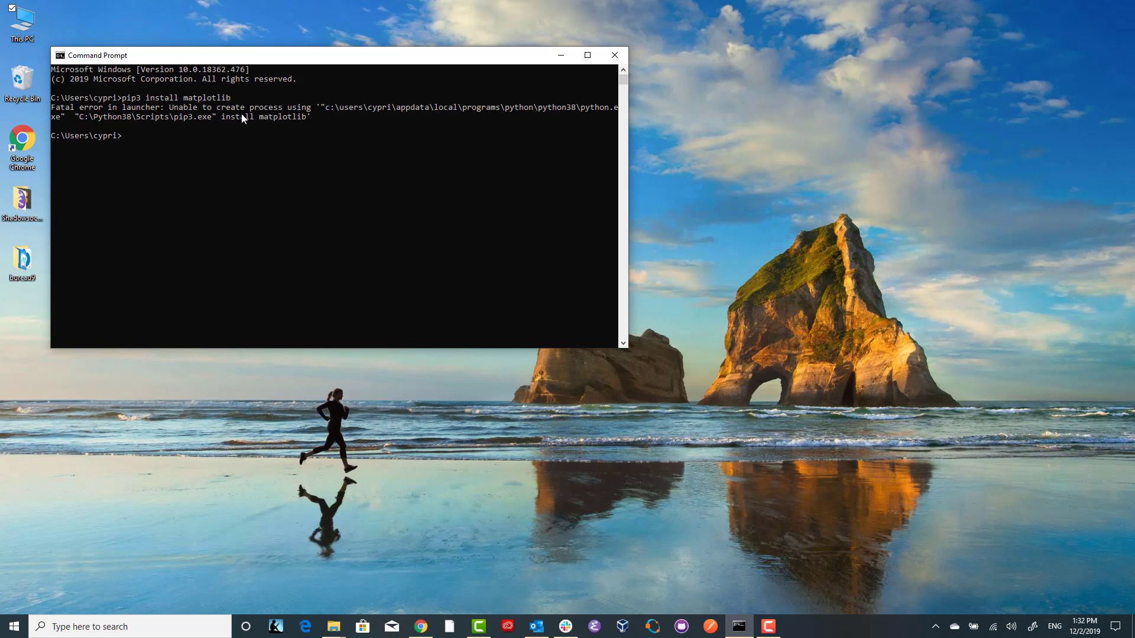
text(pip)
key(BackSpace)
key(BackSpace)
key(BackSpace)
text(python -m pip install --upgrade pip)
- Upgrade pip with 'python3 -m pip install --upgrade pip', then rerun 'pip3 install matplotlib'
text(3)
key(Return)
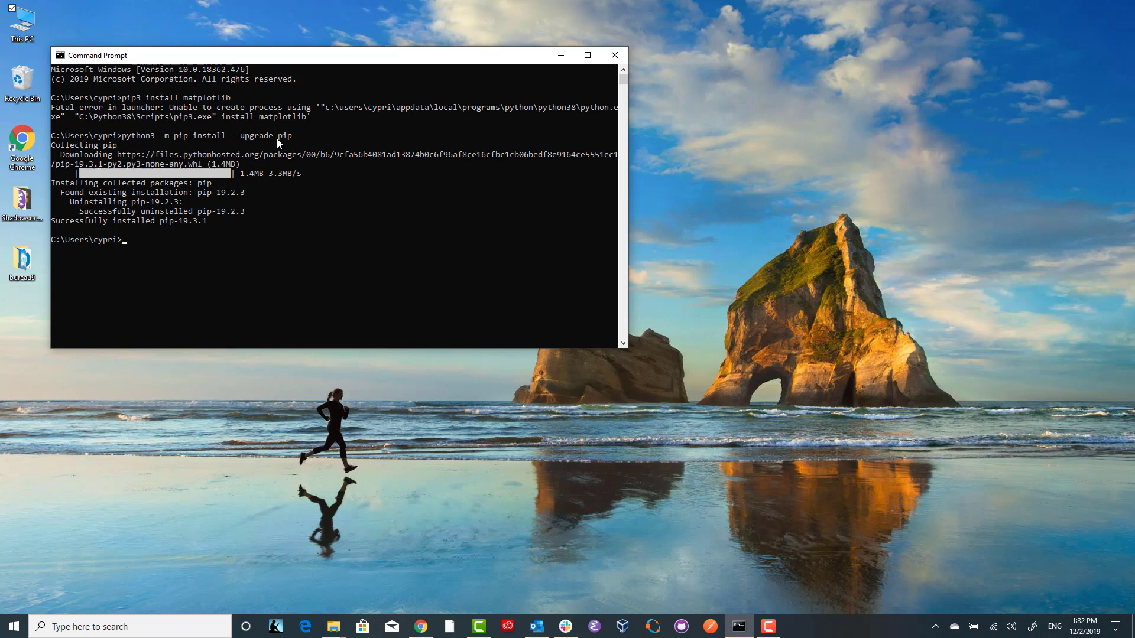
key(Up)
key(Up)
key(Return)
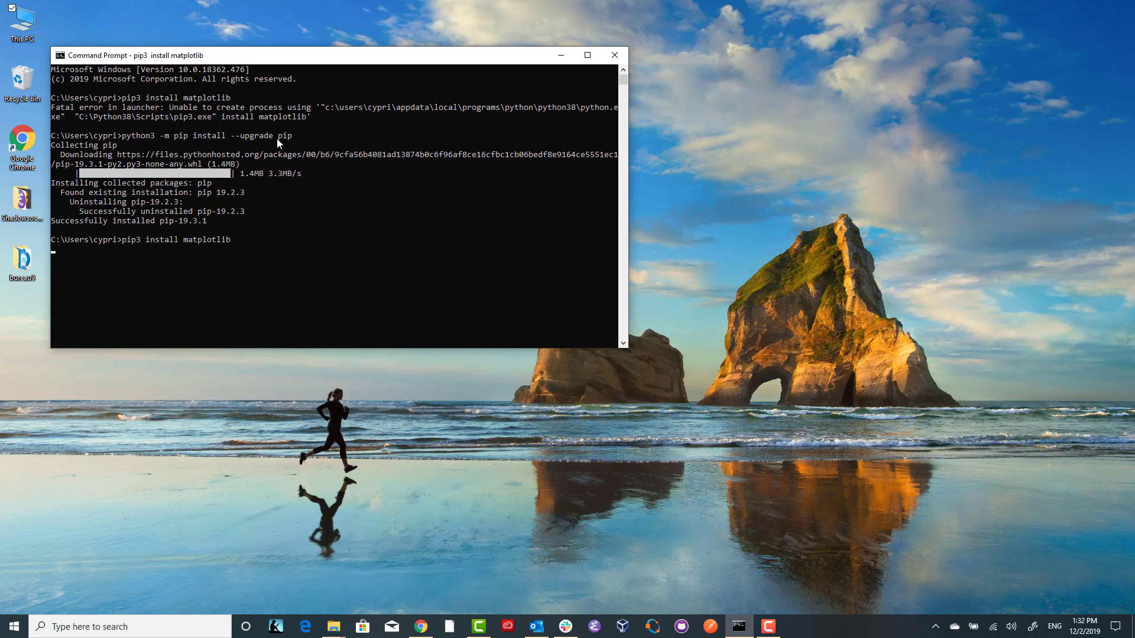